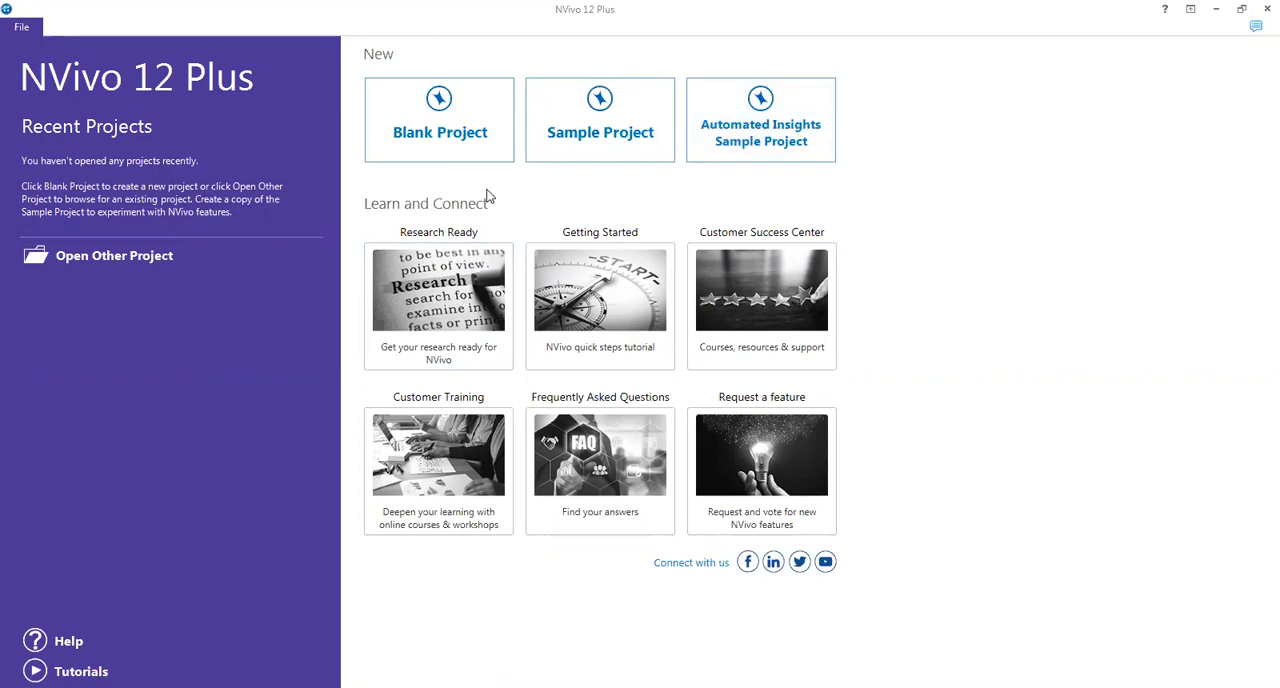
Step: Create a blank project titled "Pilot interview" and close its Quick Start Steps page
left_click(430, 127)
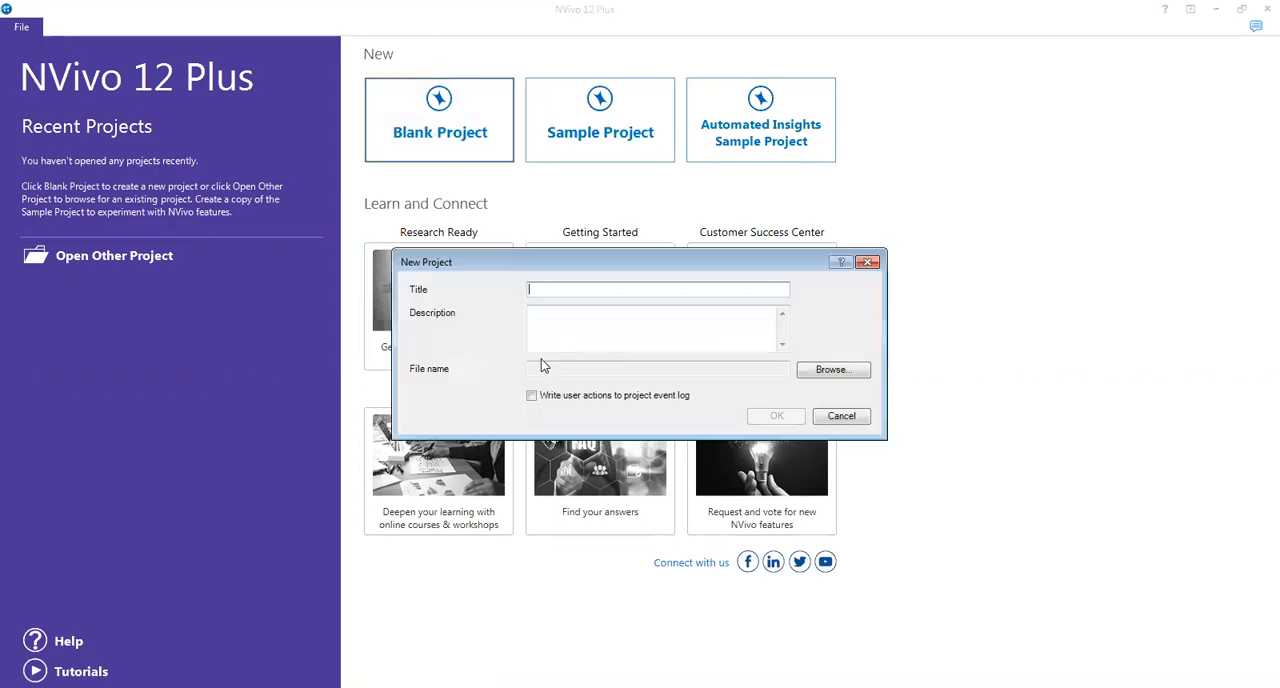
type("Pilot interview")
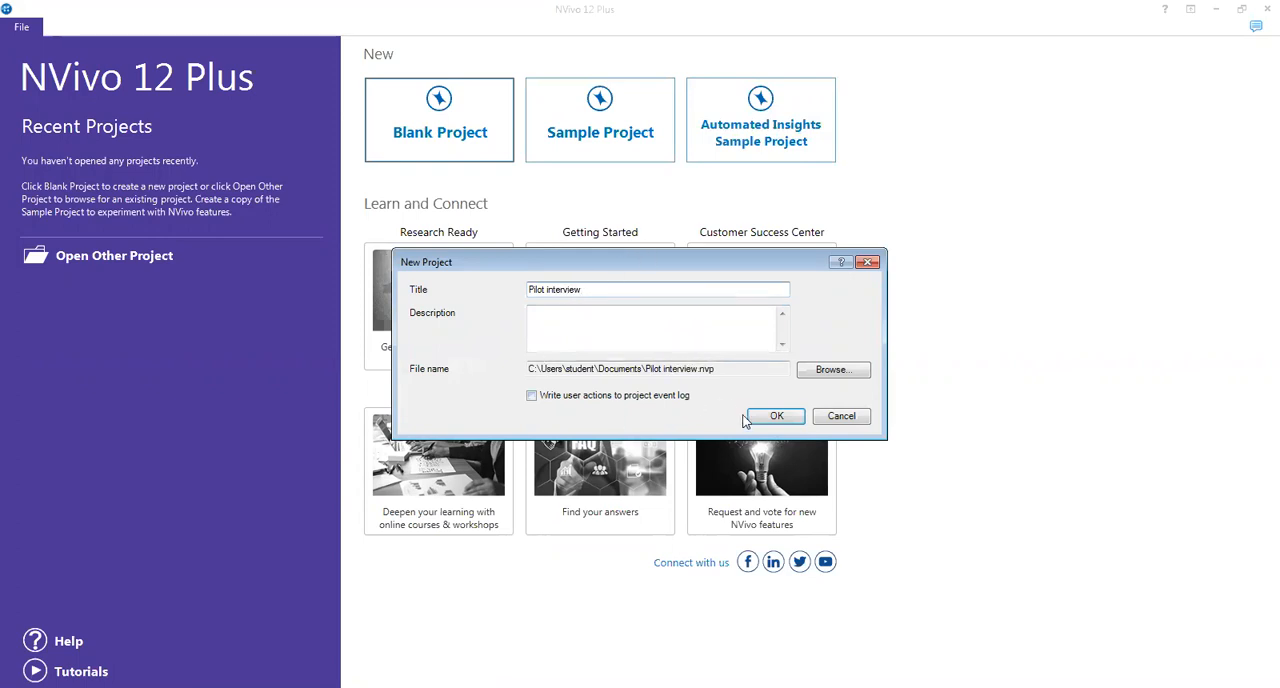
left_click(760, 420)
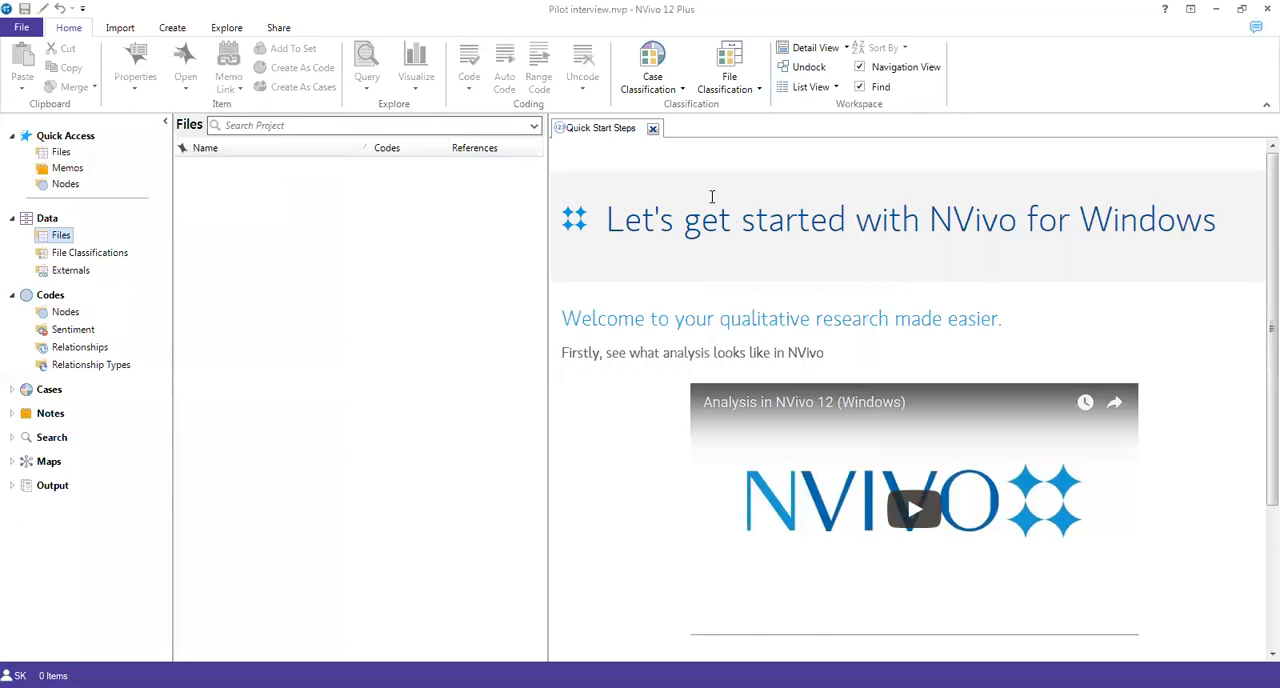
left_click(653, 130)
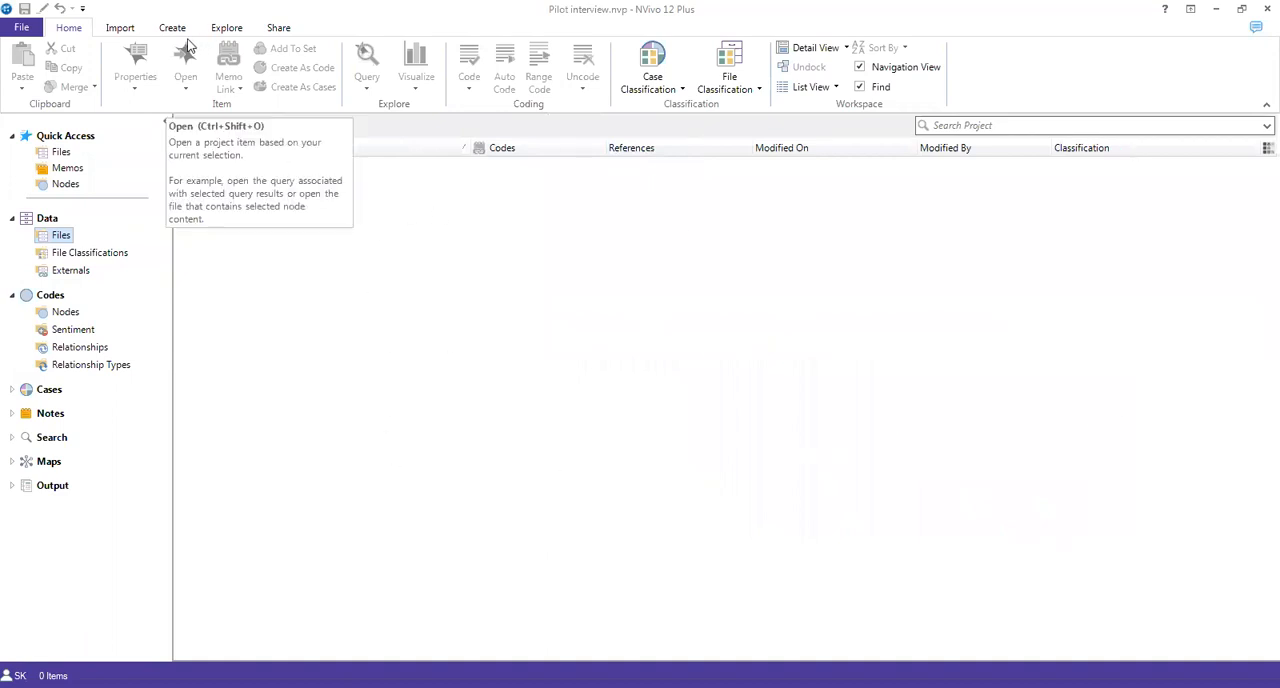
Step: Import the HS_transcript Word document from the Downloads folder into the project files, keeping its name and default properties
left_click(127, 34)
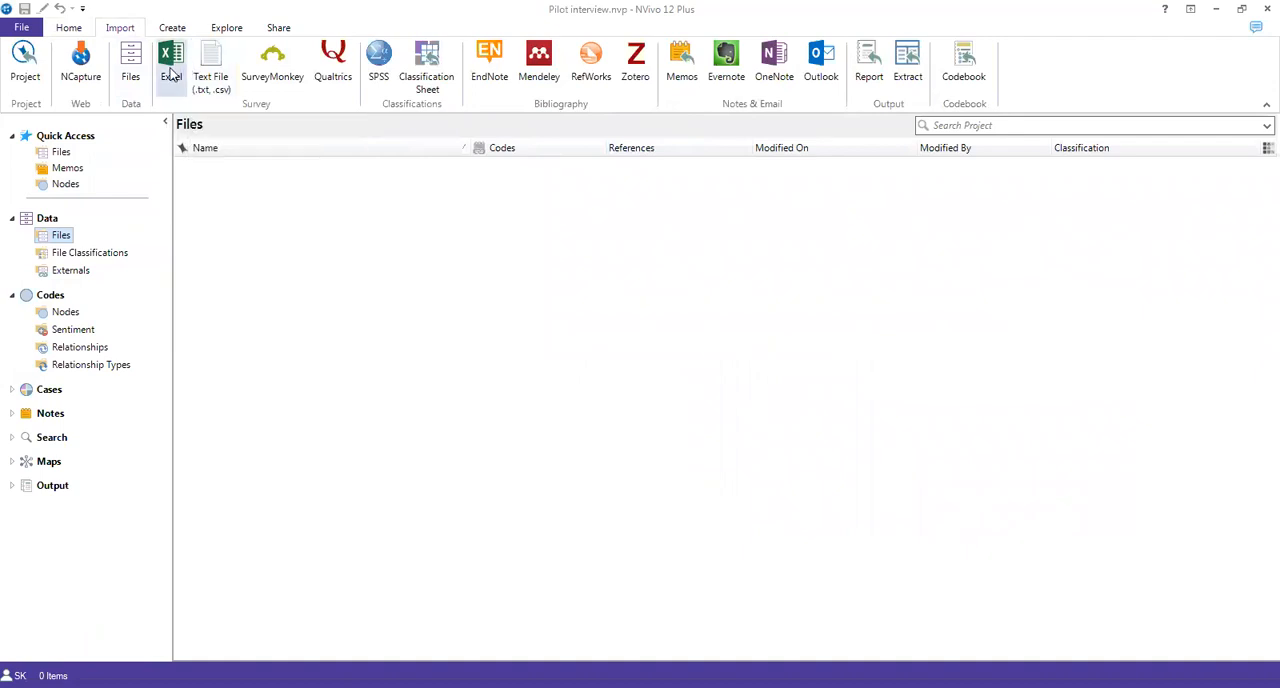
left_click(140, 76)
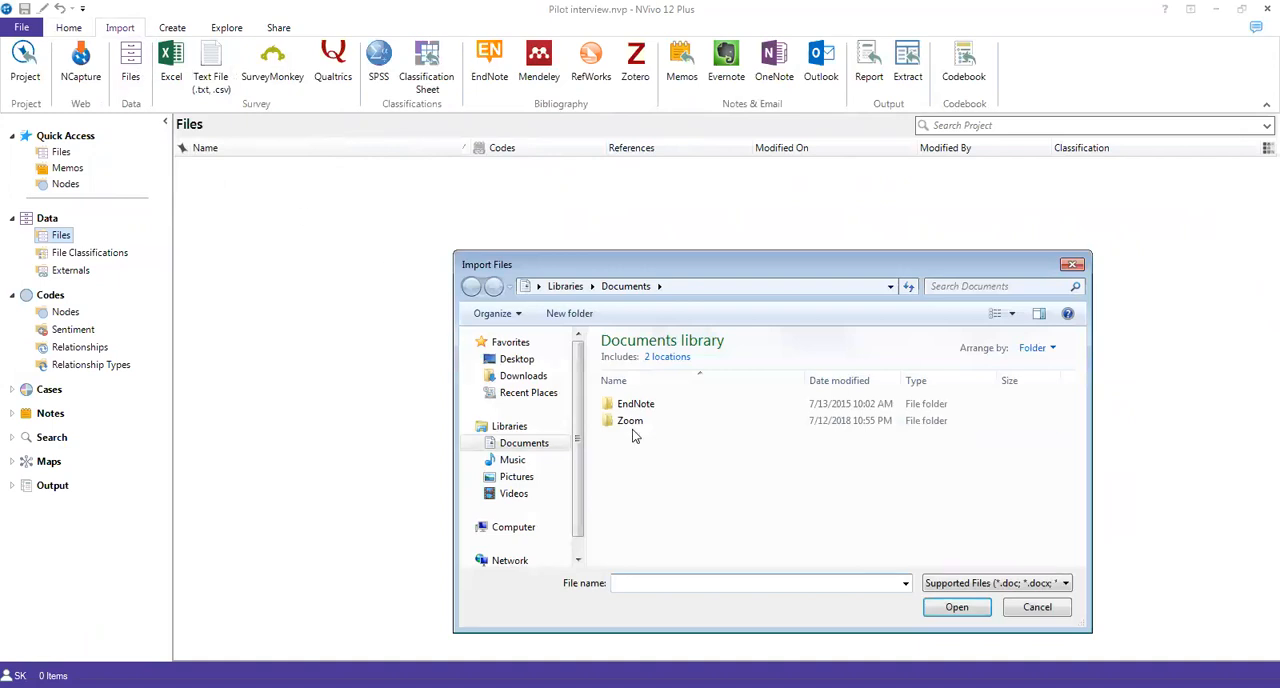
left_click(943, 287)
type("HS")
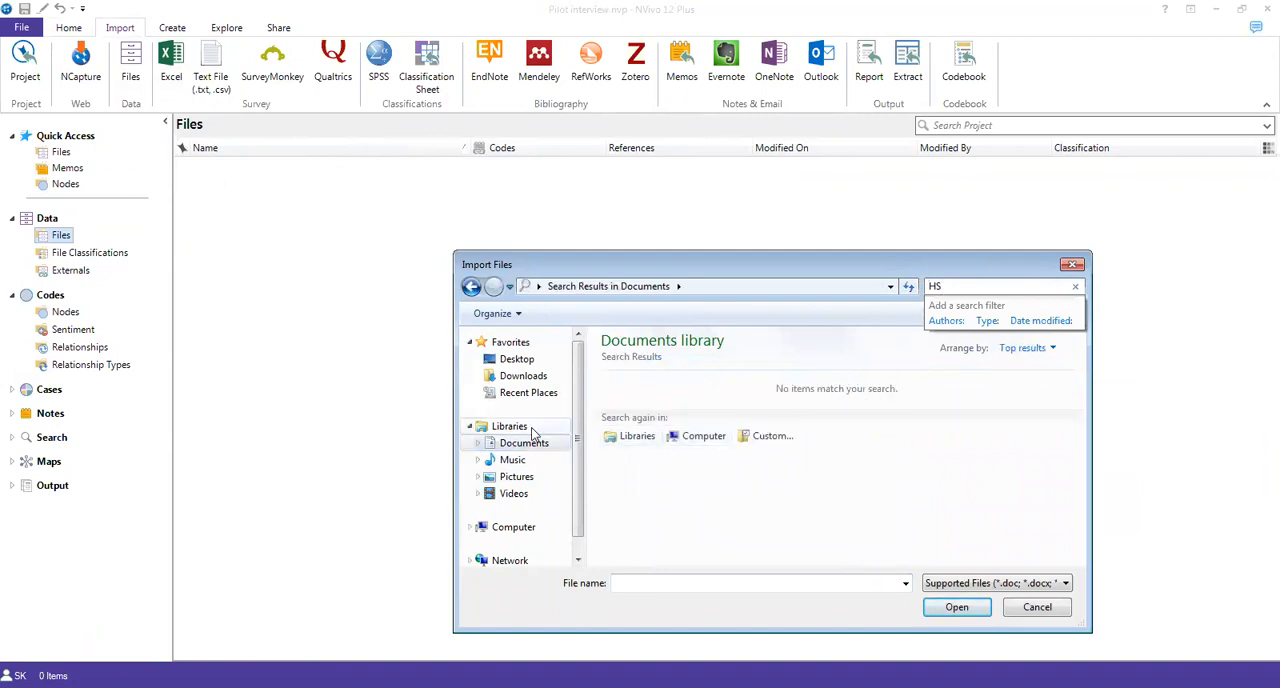
left_click(530, 392)
left_click(528, 376)
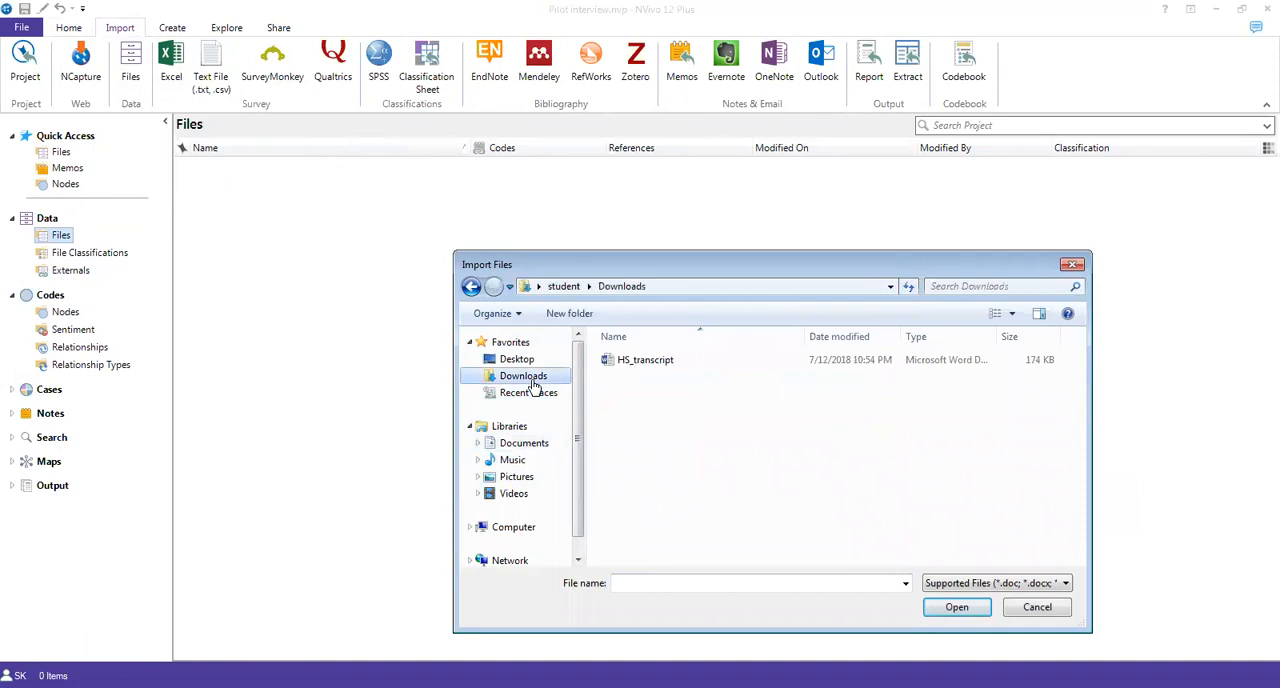
left_click(612, 368)
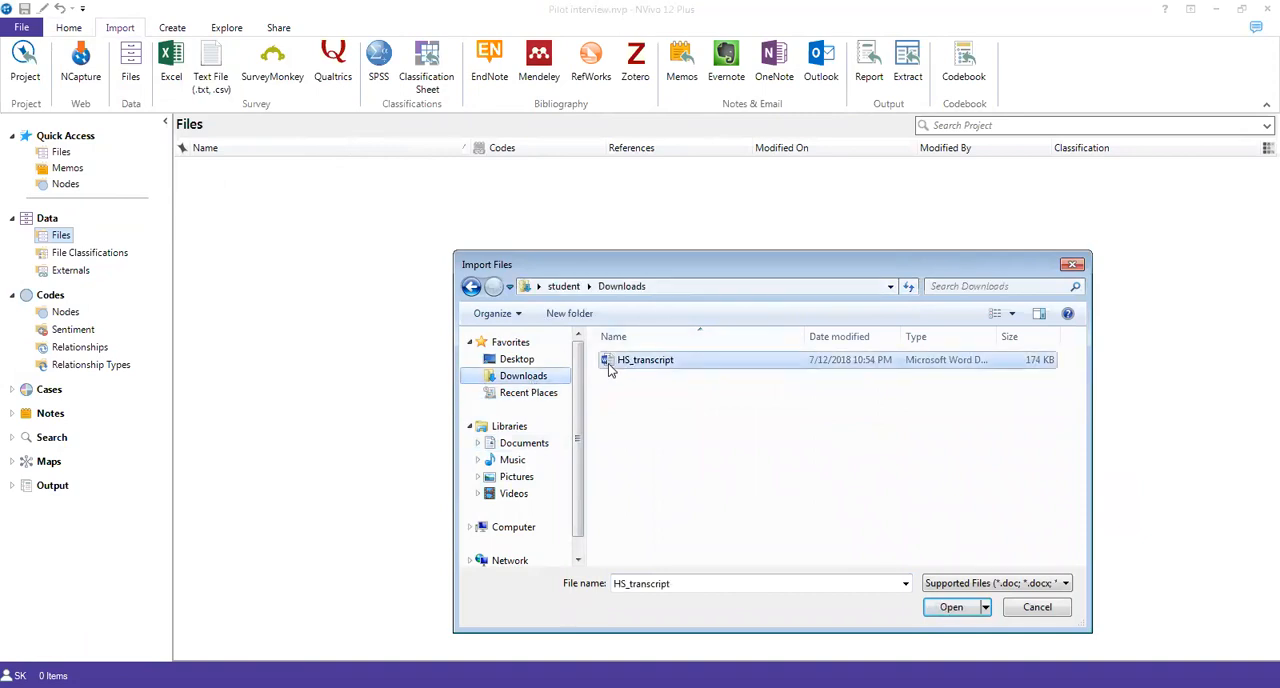
double_click(612, 366)
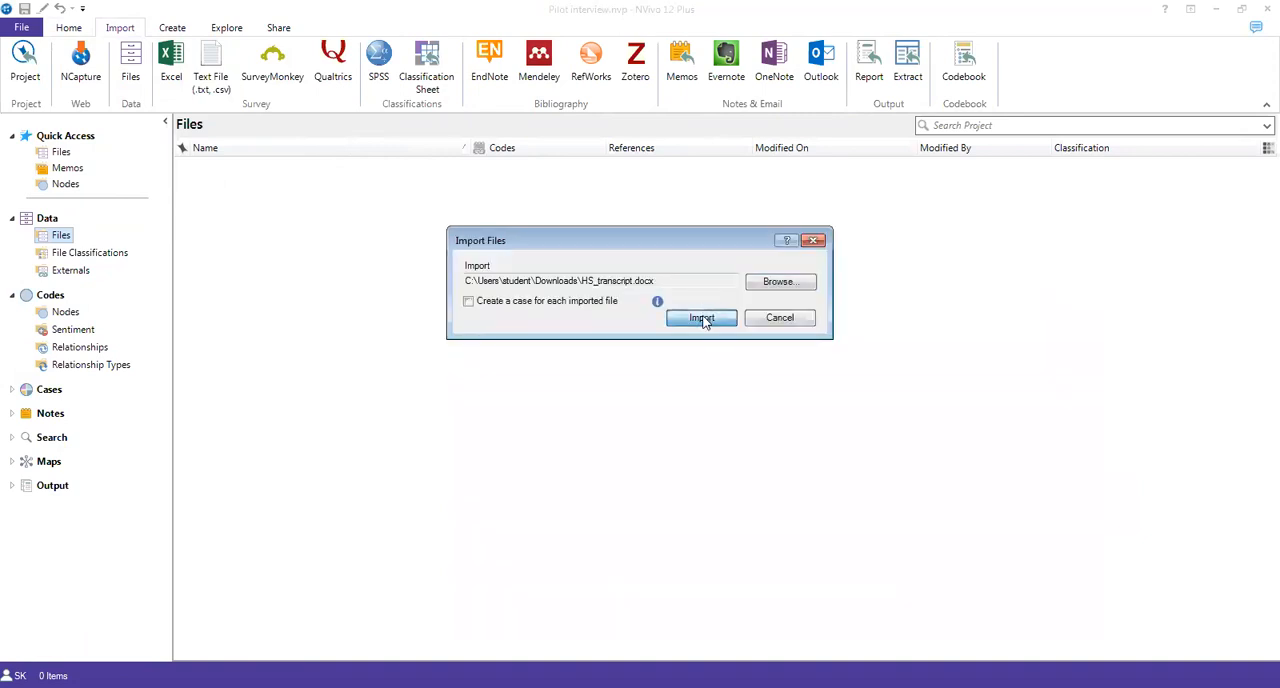
left_click(702, 318)
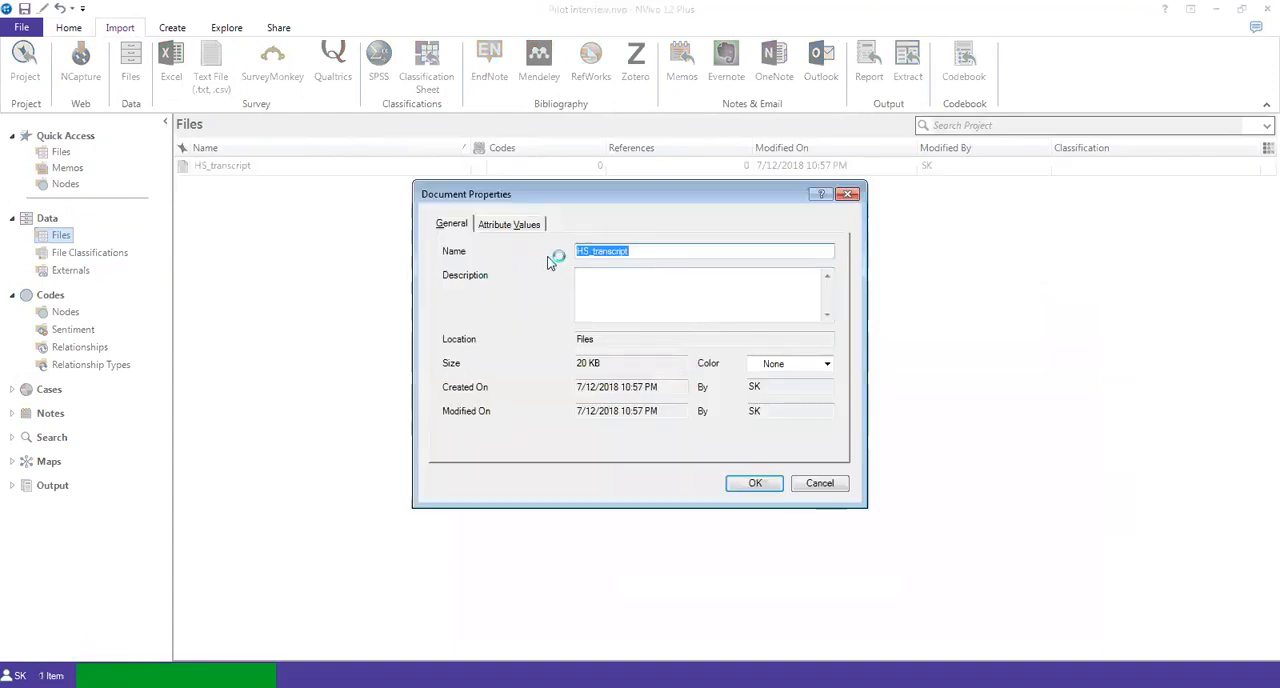
left_click(743, 485)
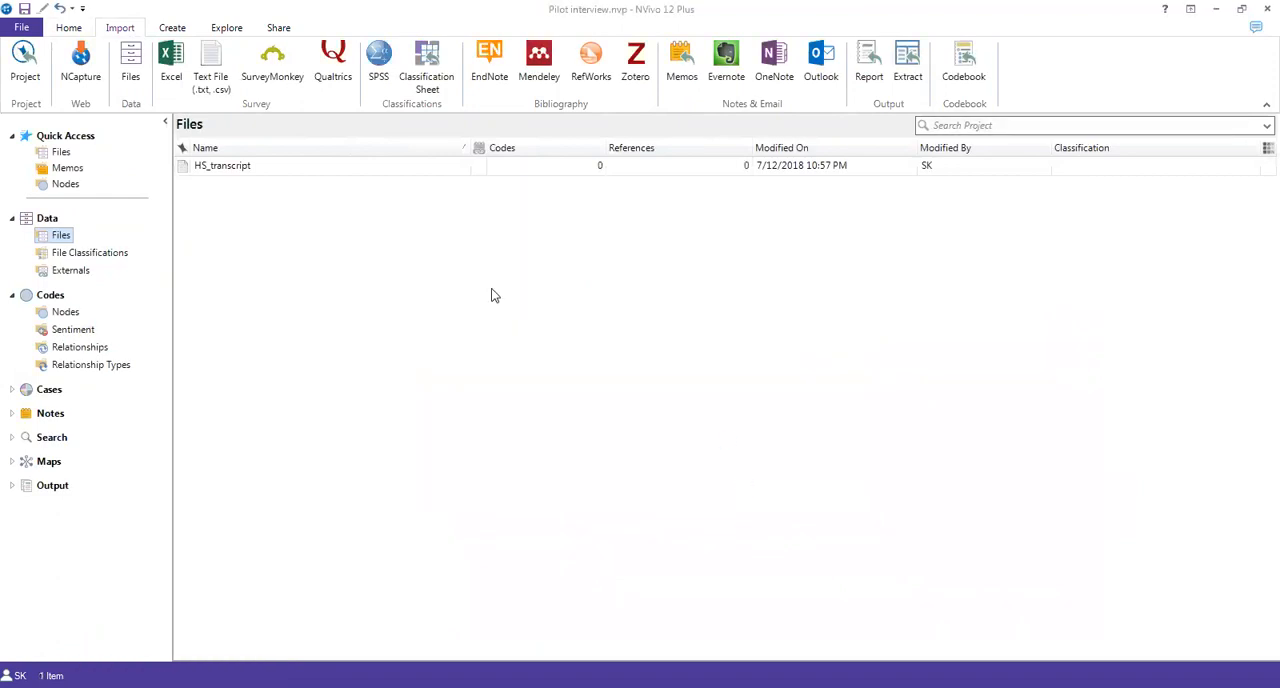
Step: Open the HS_transcript document for reading and show the project's empty nodes list beside it
double_click(190, 167)
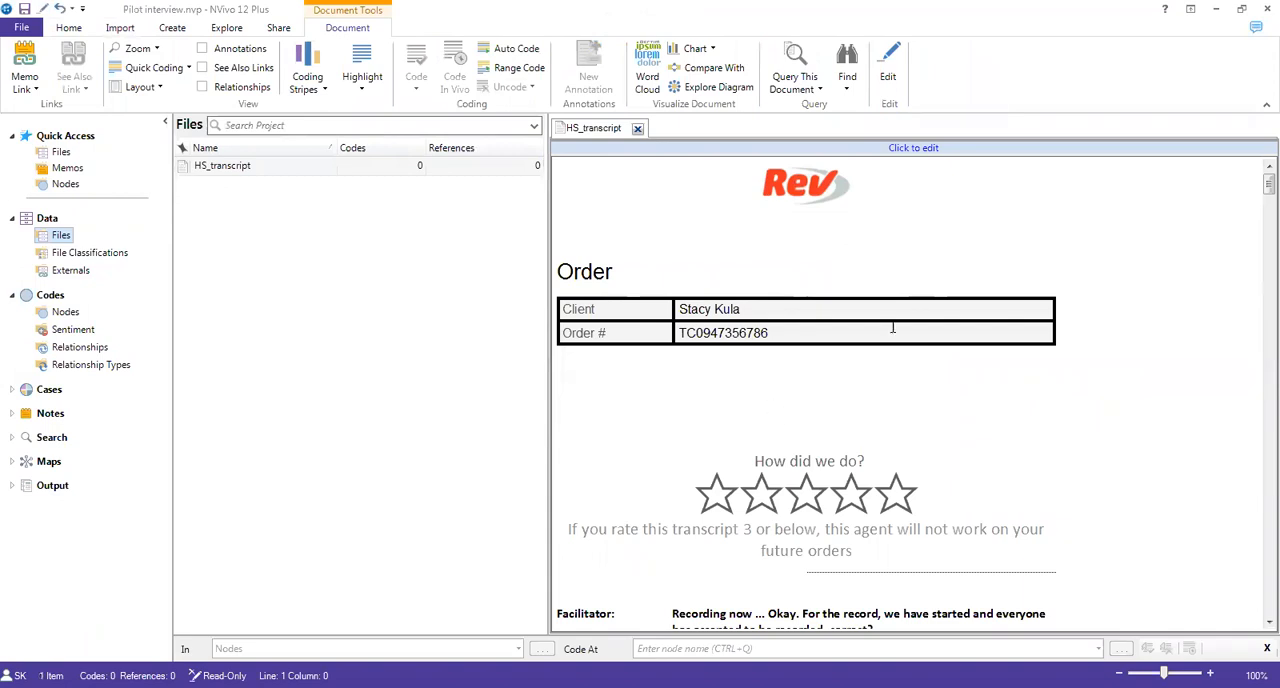
scroll(1258, 190, "down", 6)
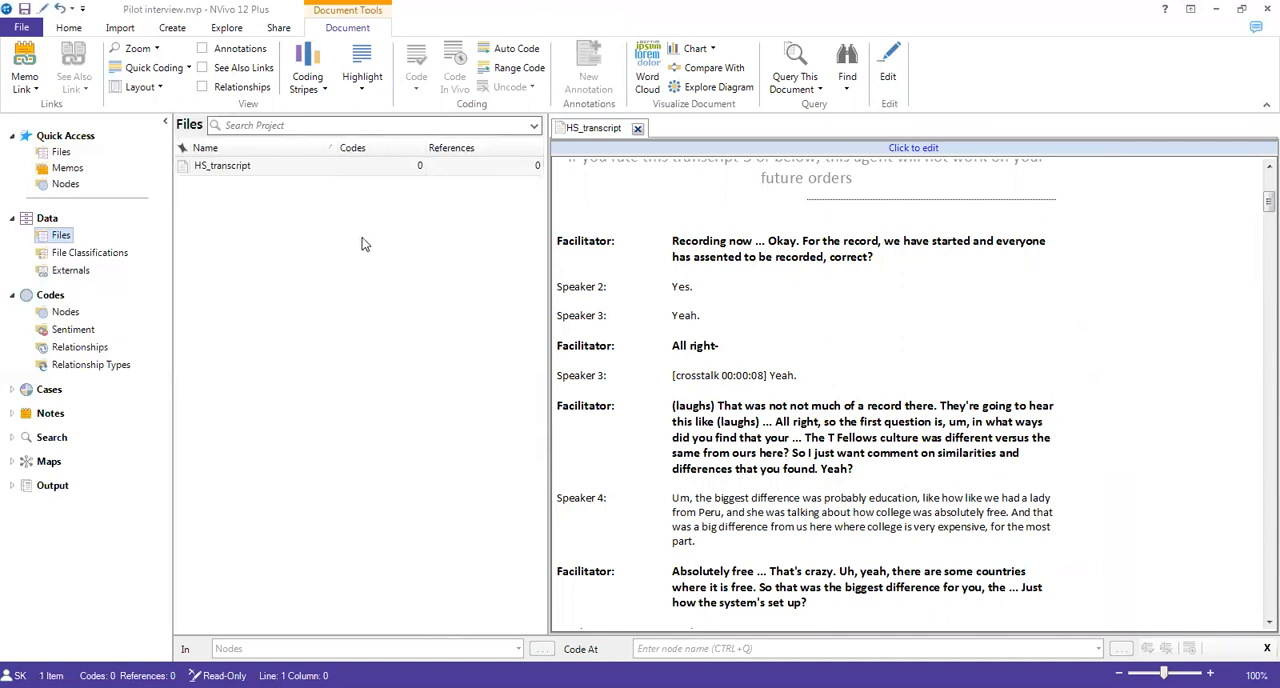
left_click(50, 312)
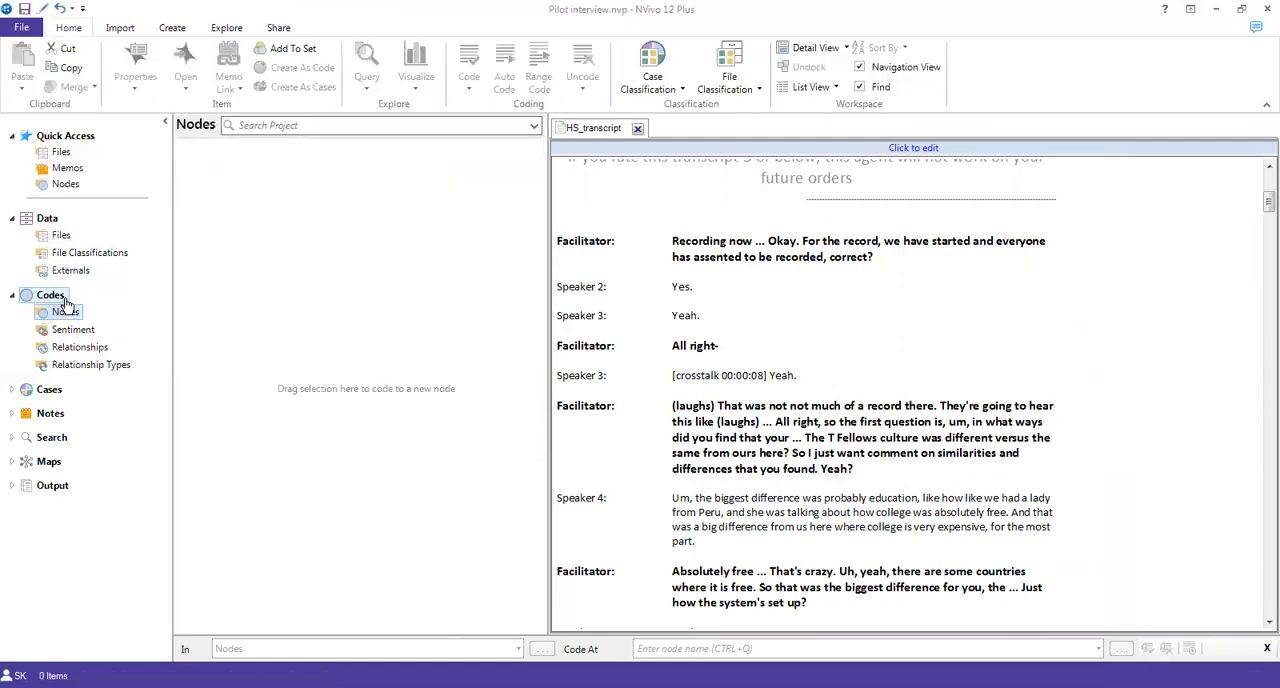
left_click(66, 153)
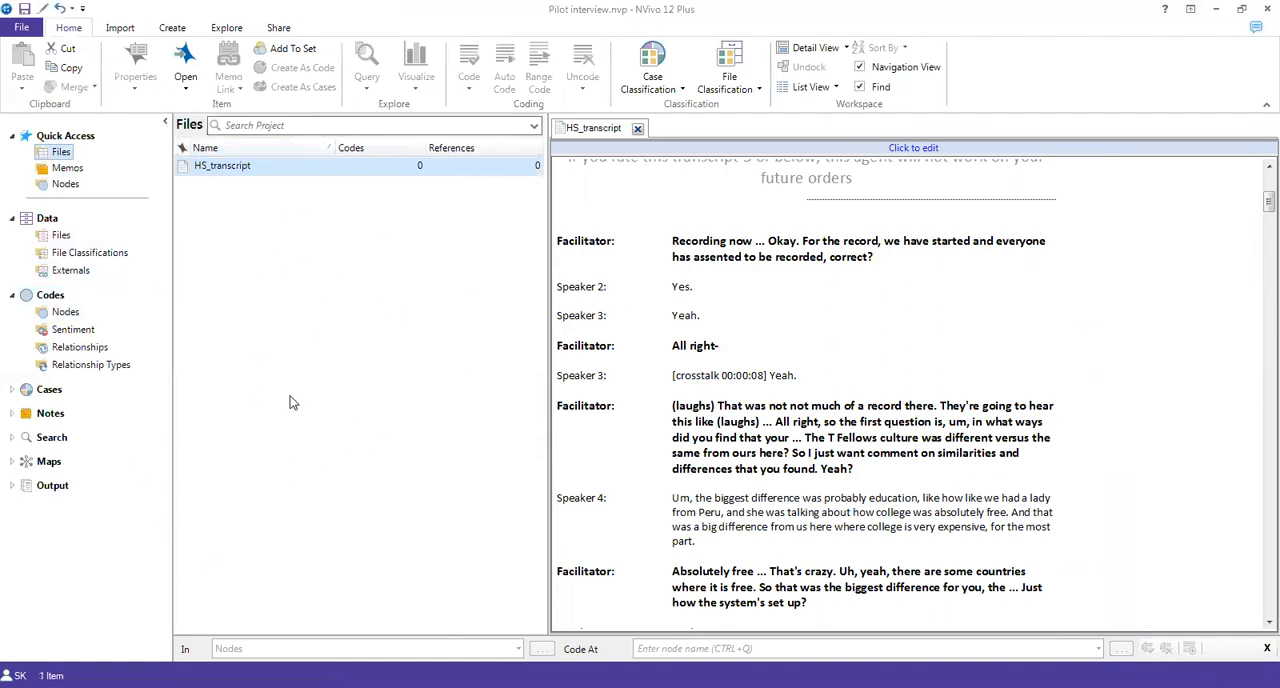
left_click(66, 318)
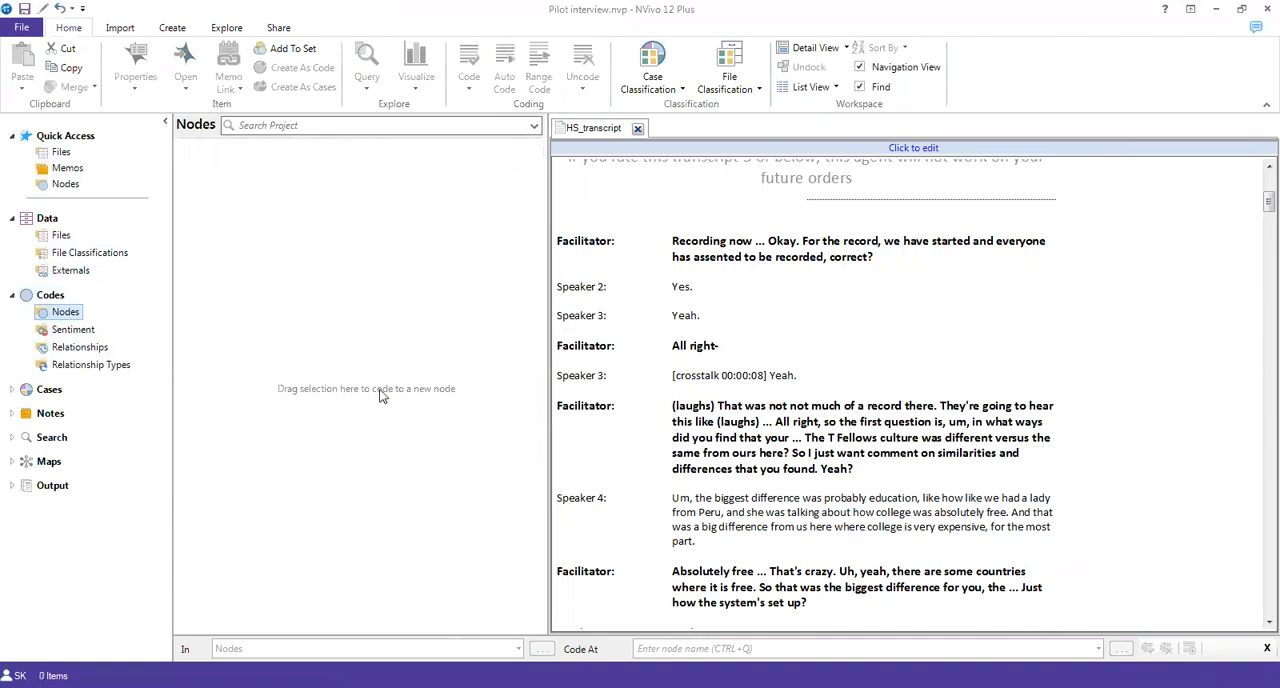
Step: Create a new node named "openness to new cultures"
right_click(275, 259)
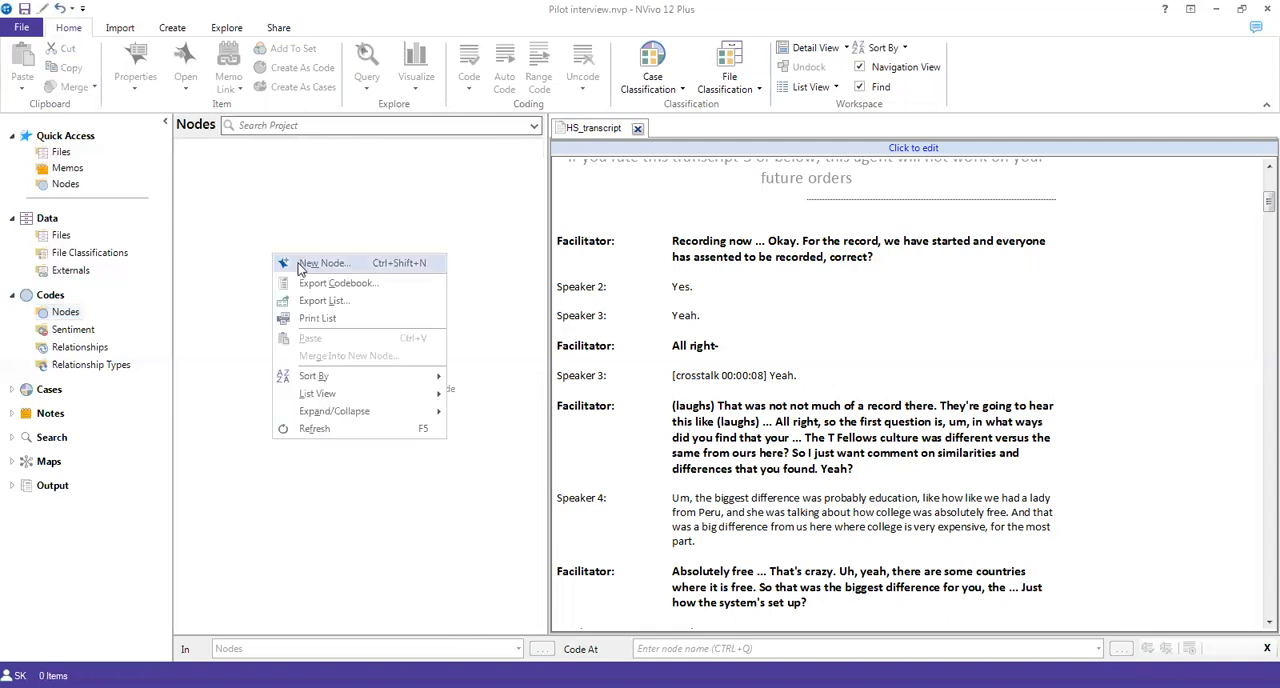
left_click(301, 266)
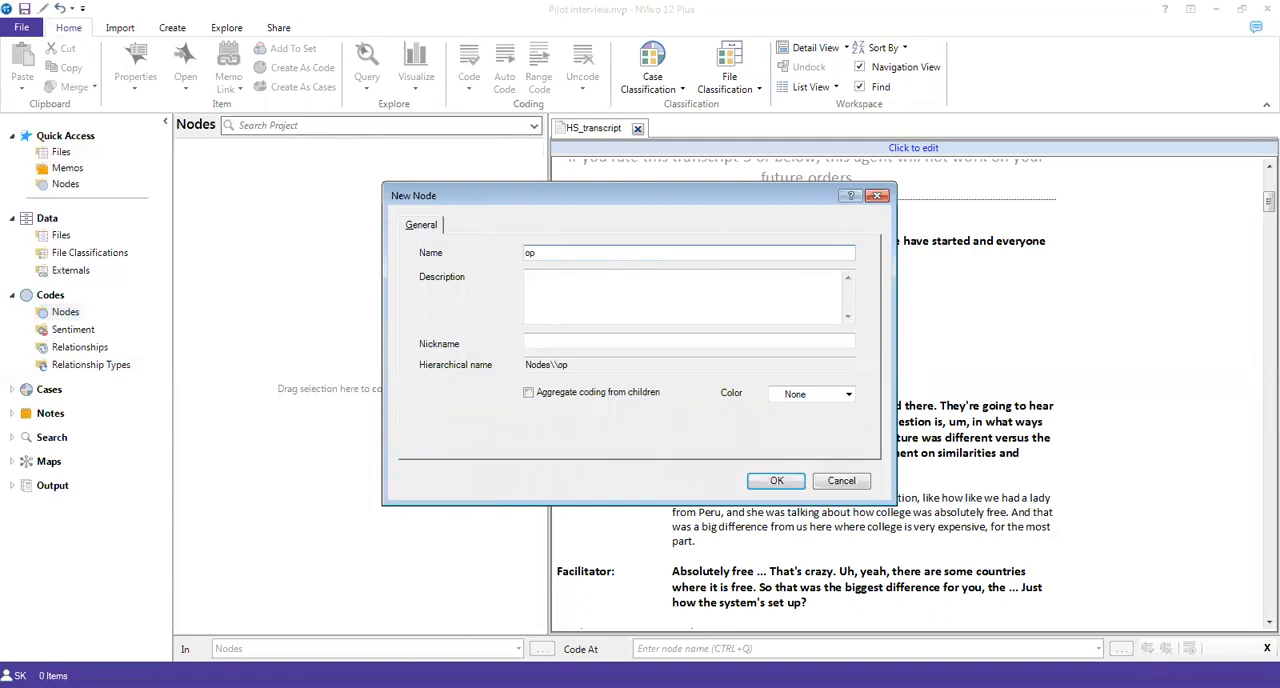
type("ness to new cultures")
left_click(775, 481)
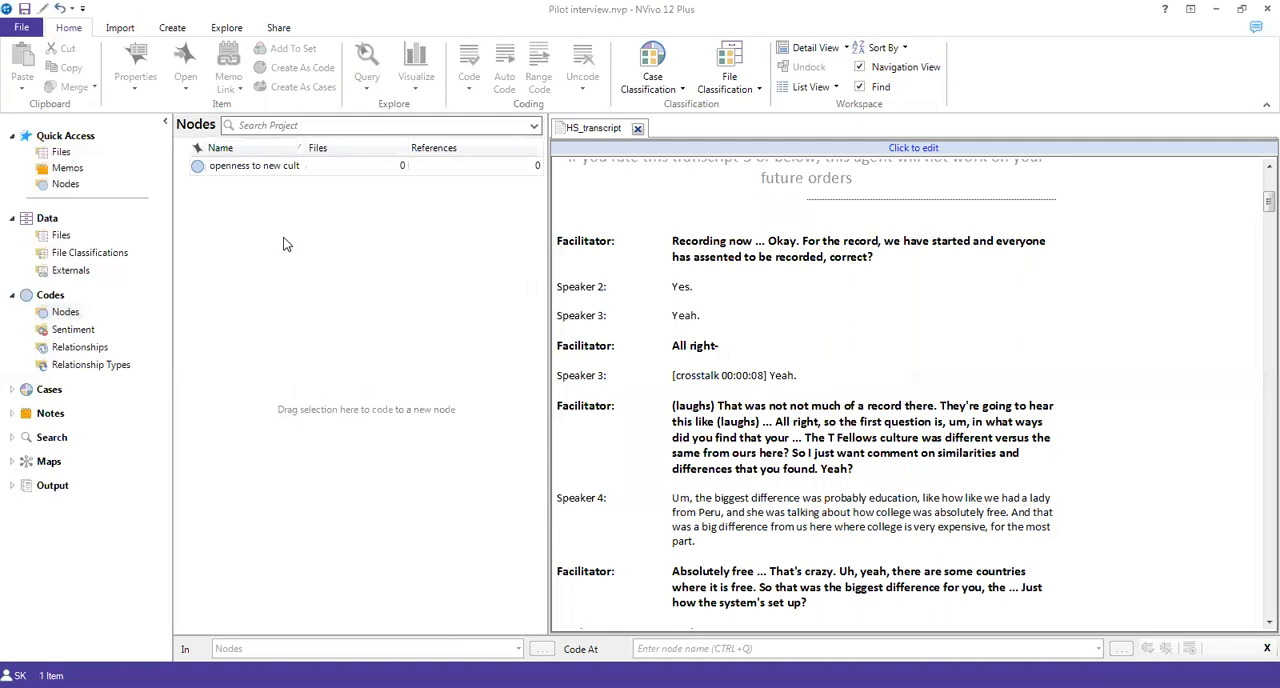
Step: Create a new node named "awareness of new cultures"
right_click(283, 244)
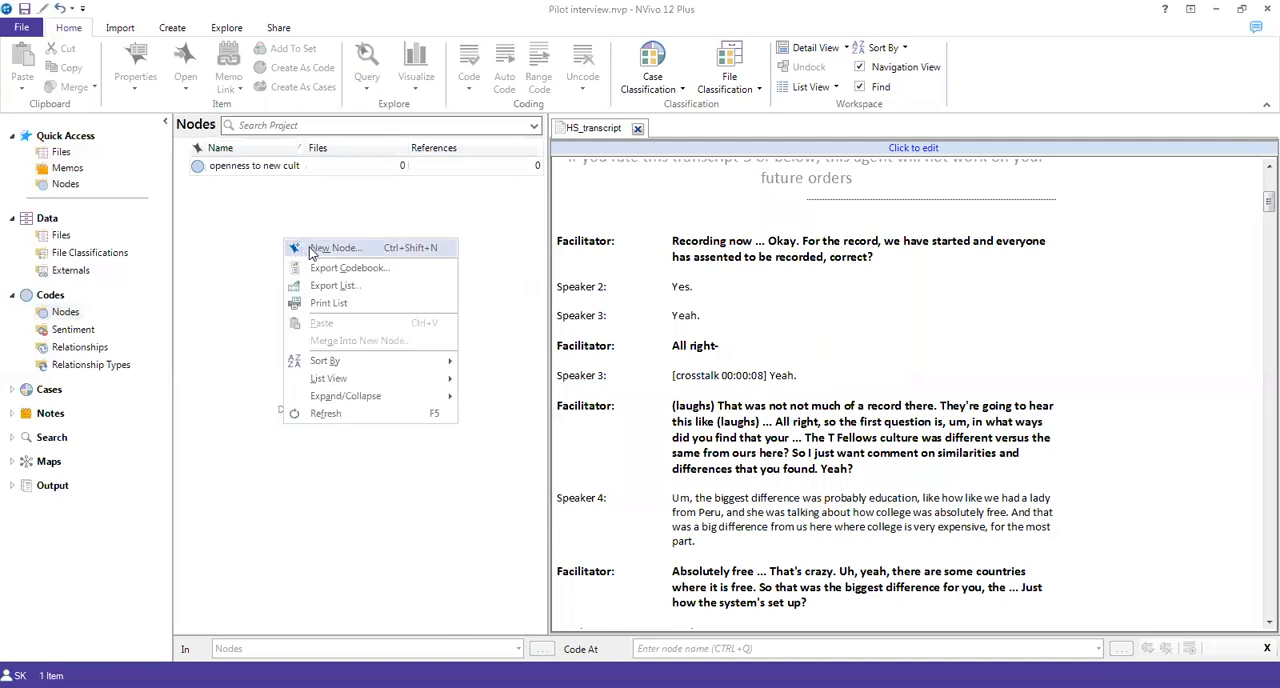
left_click(310, 250)
type("awaren")
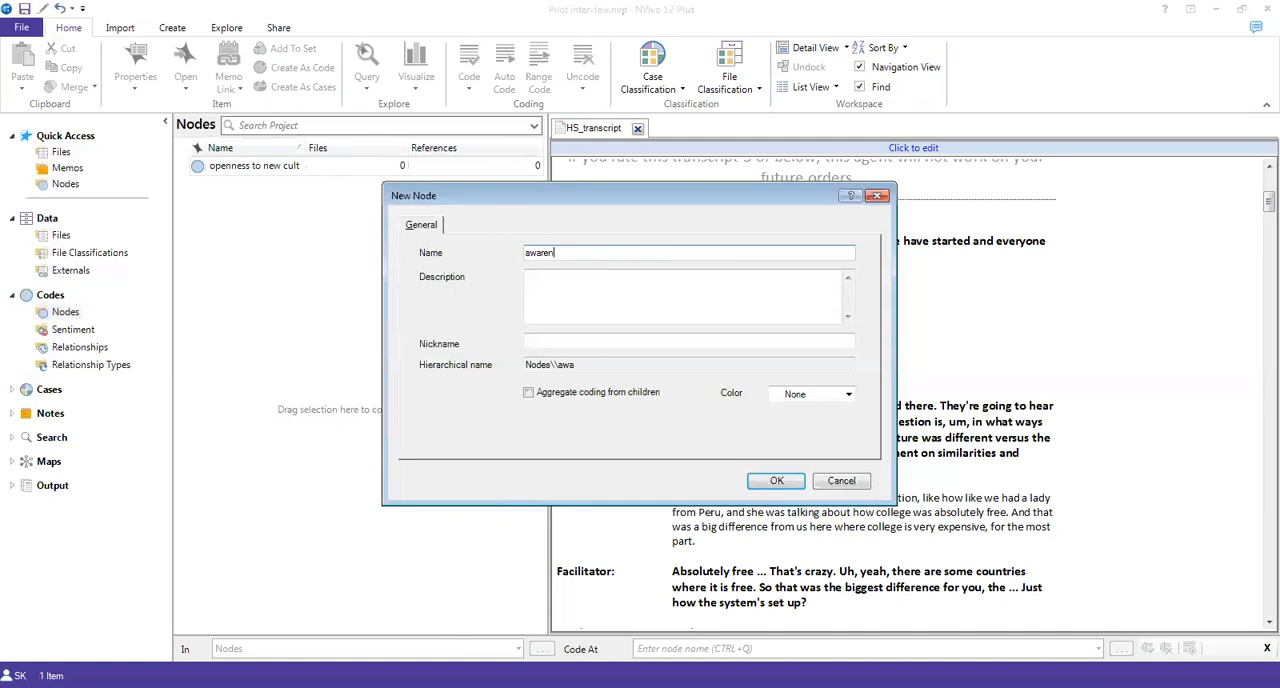
type("ess of new cultures")
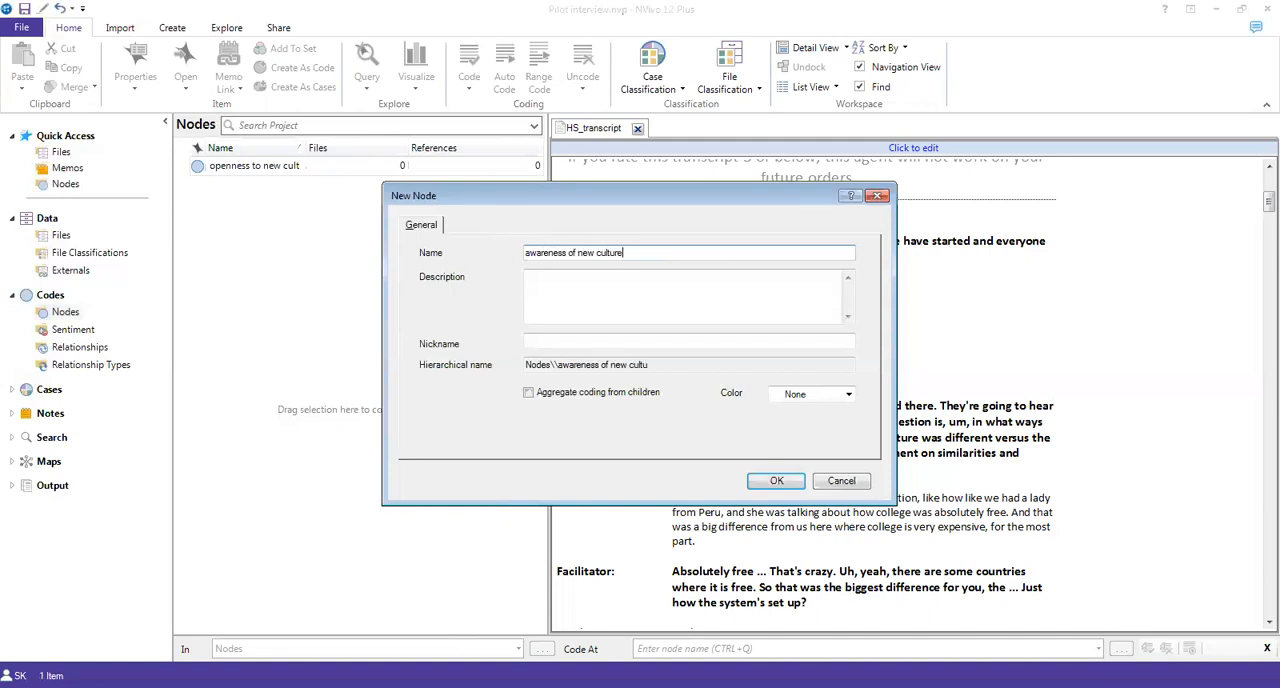
left_click(776, 480)
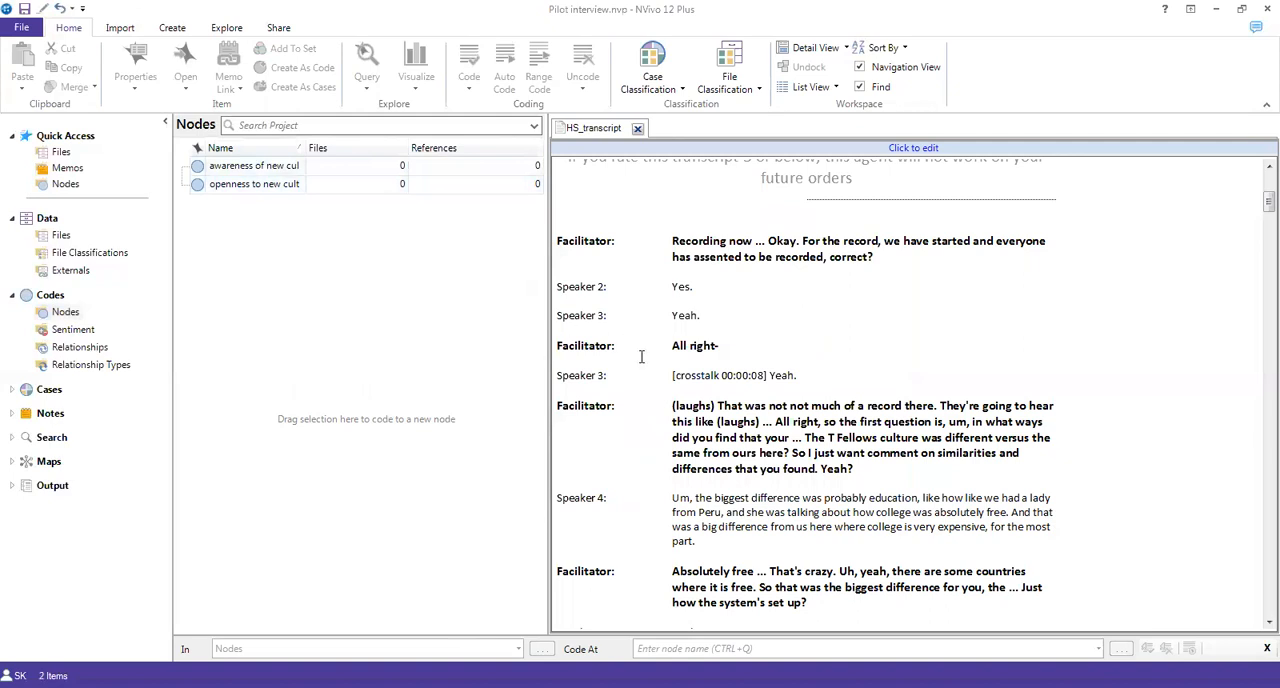
Step: Code Speaker 4's paragraph beginning "Um, the biggest difference was probably education" to a new node named "education"
scroll(775, 421, "up", 5)
scroll(765, 500, "down", 2)
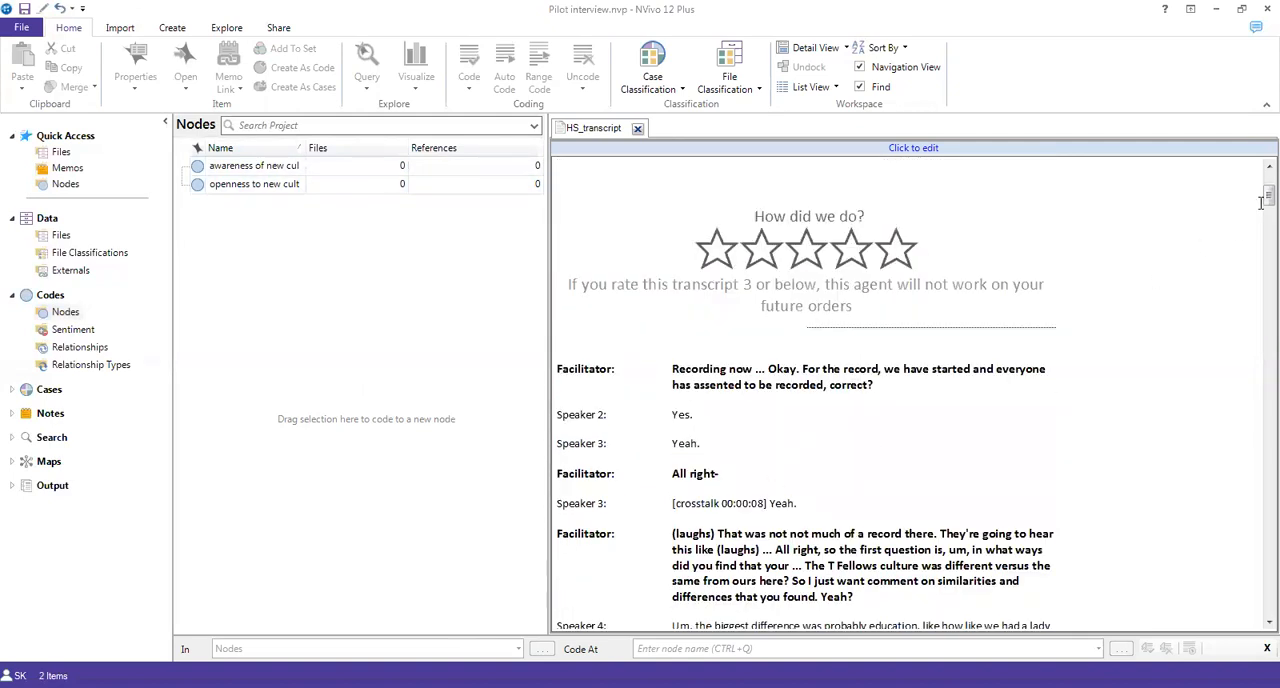
left_click_drag(1266, 200, 1258, 219)
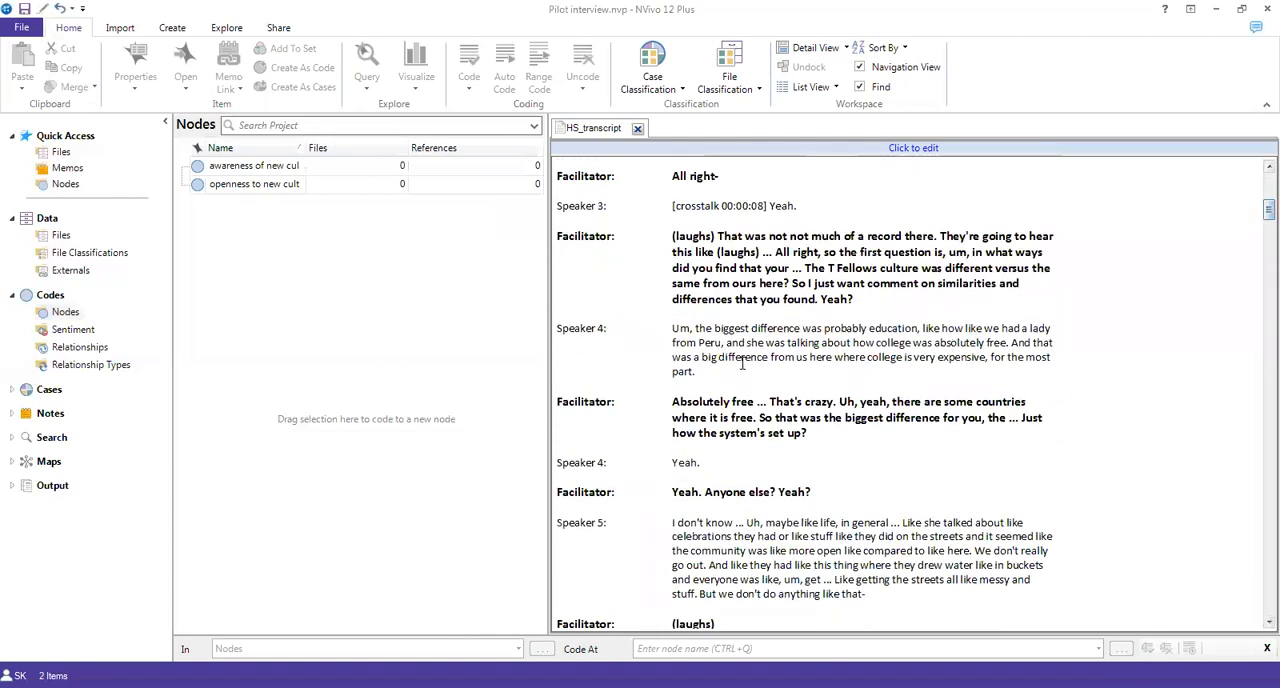
left_click_drag(672, 328, 694, 372)
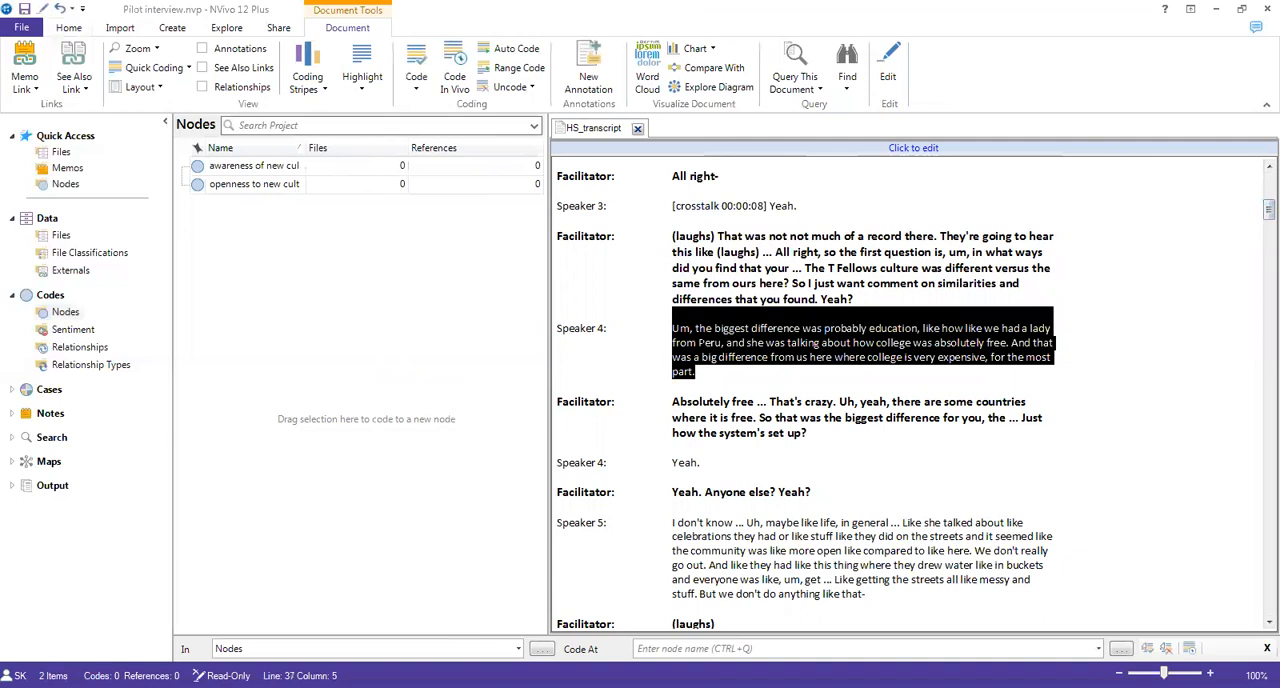
left_click_drag(704, 343, 479, 363)
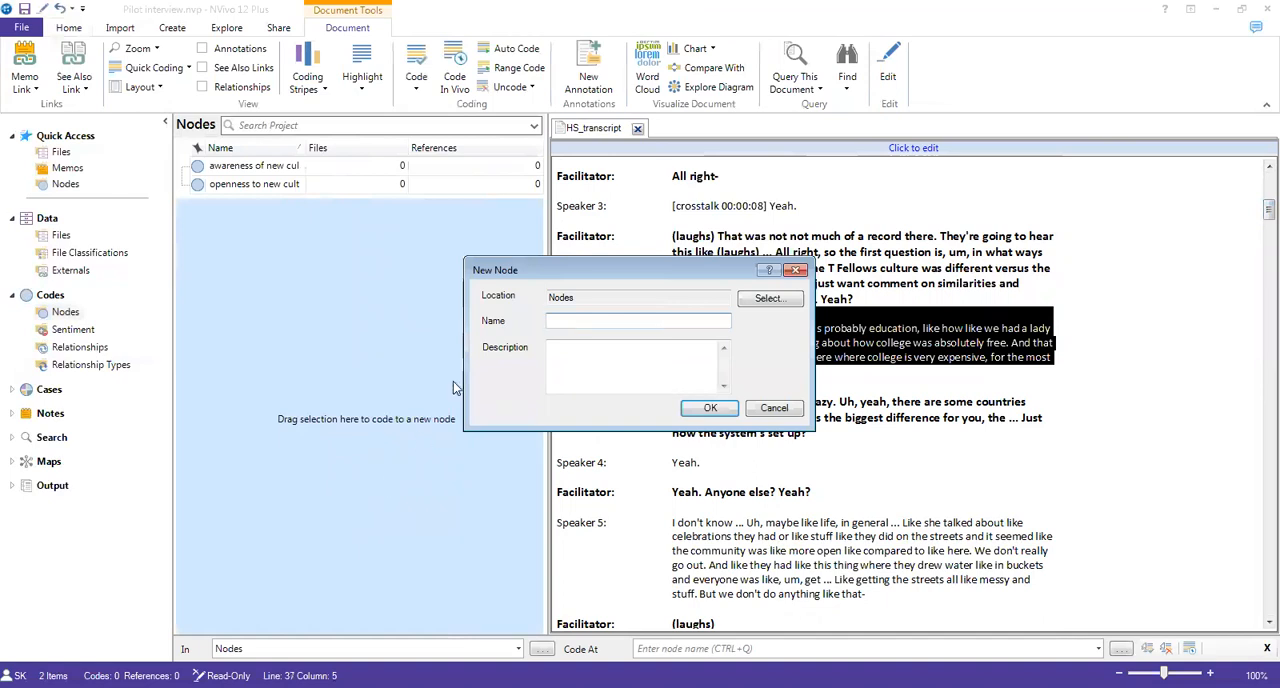
type("education")
key("Return")
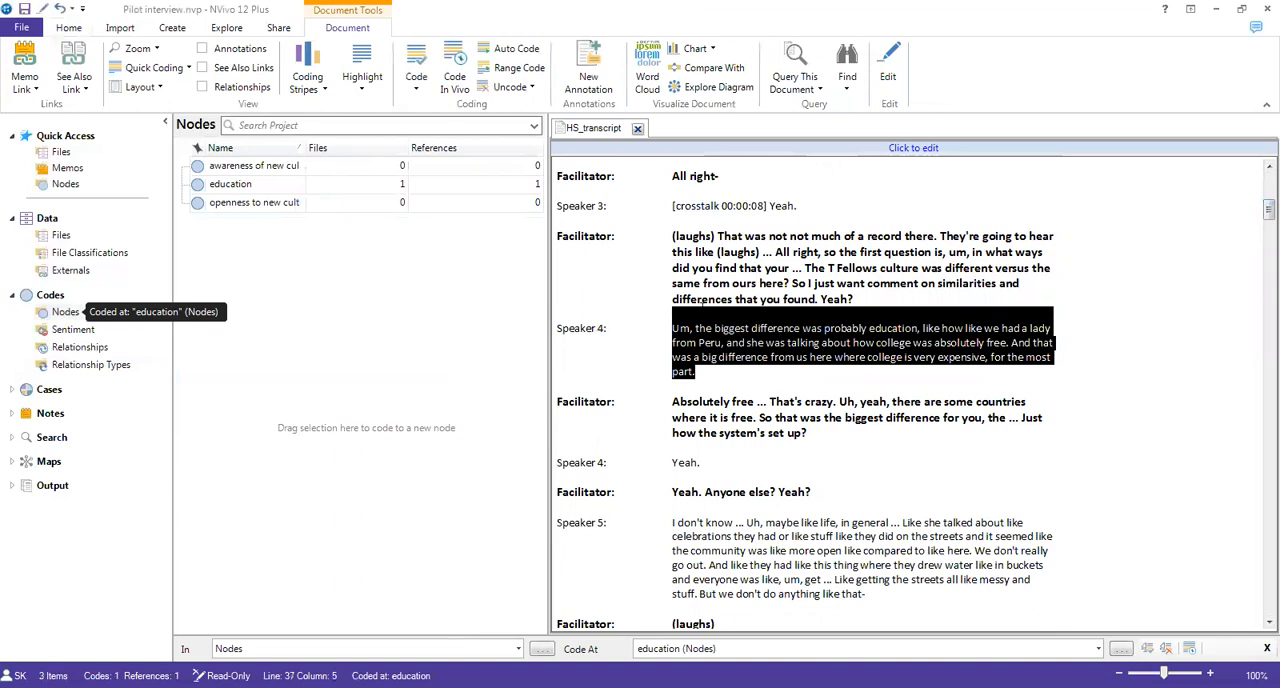
Step: Code the same selected Speaker 4 paragraph to a second new node named "difference"
left_click_drag(627, 353, 451, 388)
type("difference")
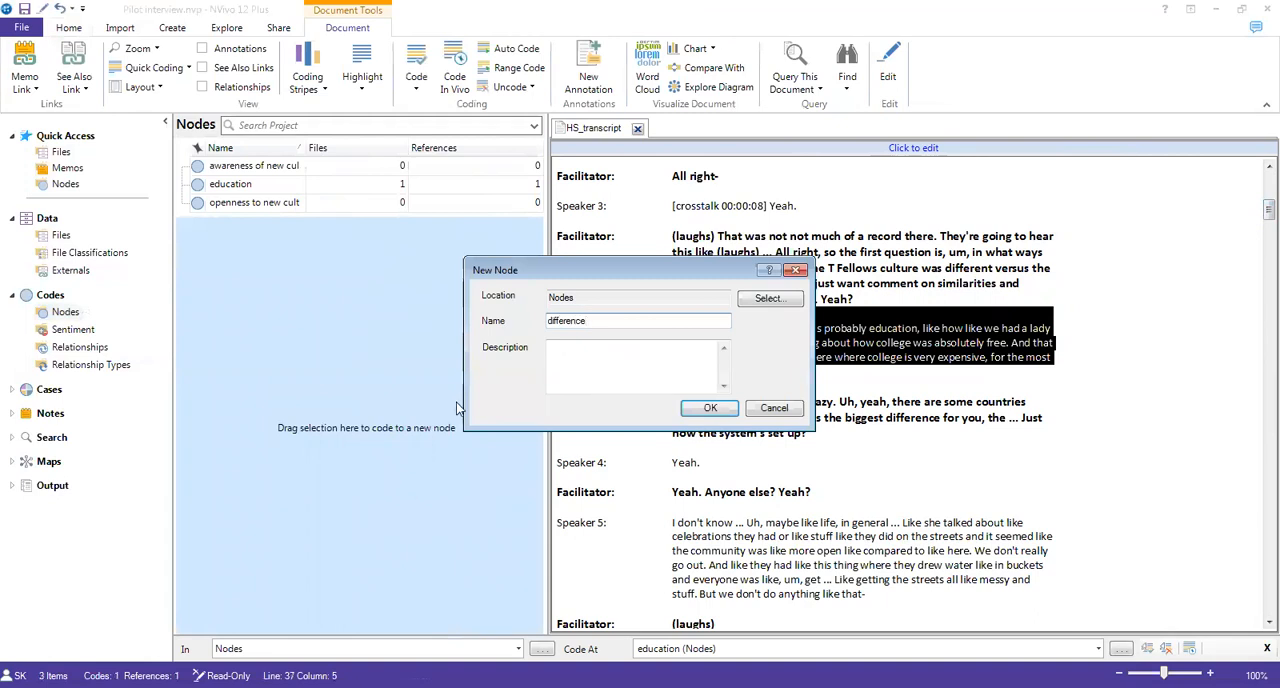
left_click(708, 408)
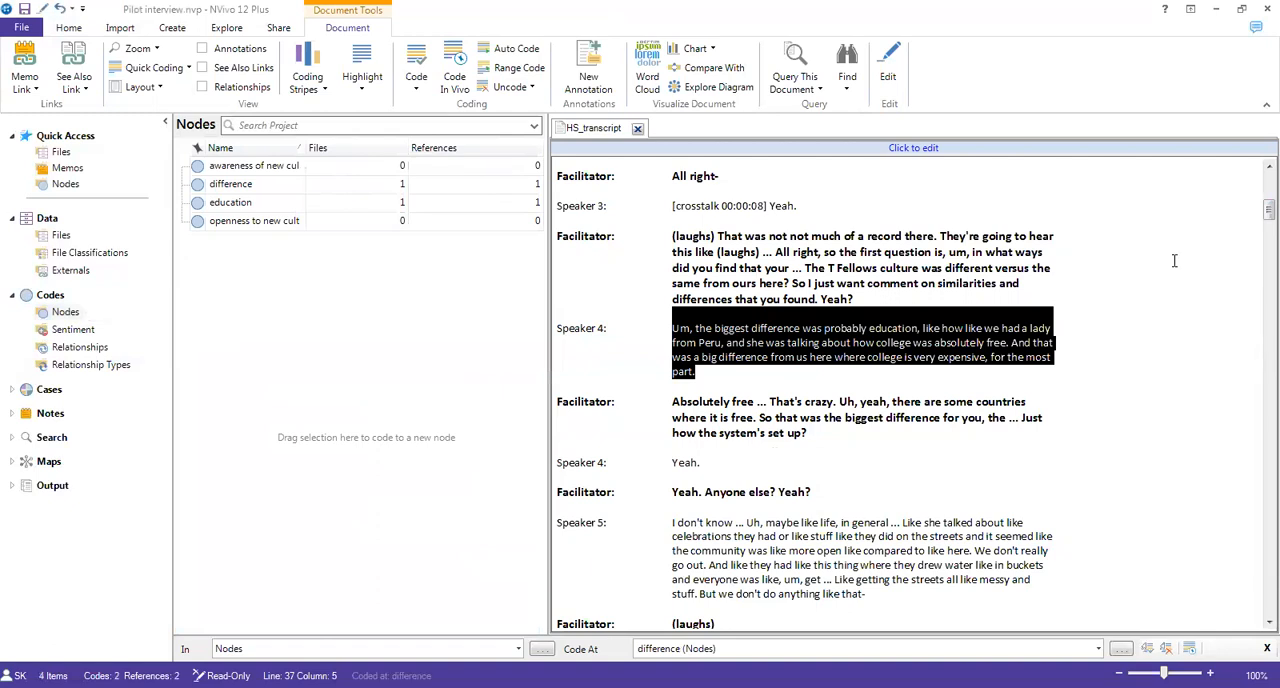
Step: Code Speaker 5's whole paragraph beginning "I don't know ... Uh, maybe like life, in general" to the existing "difference" node
scroll(1258, 212, "down", 5)
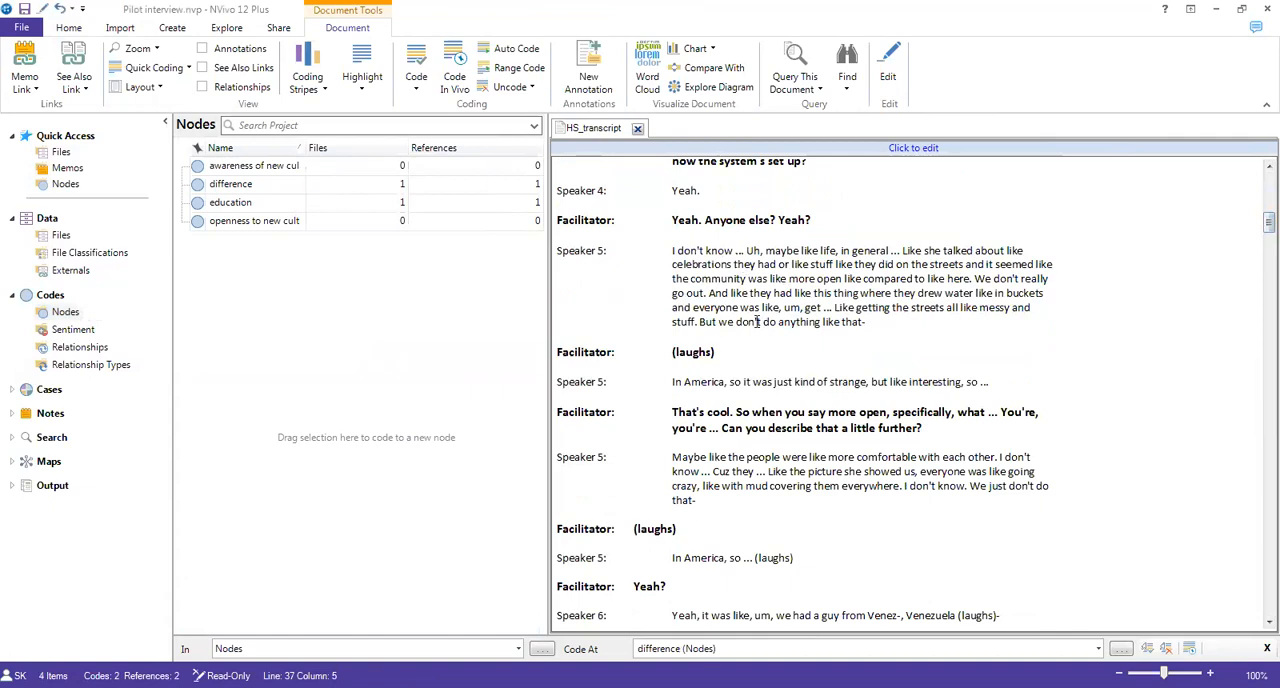
left_click_drag(868, 325, 671, 252)
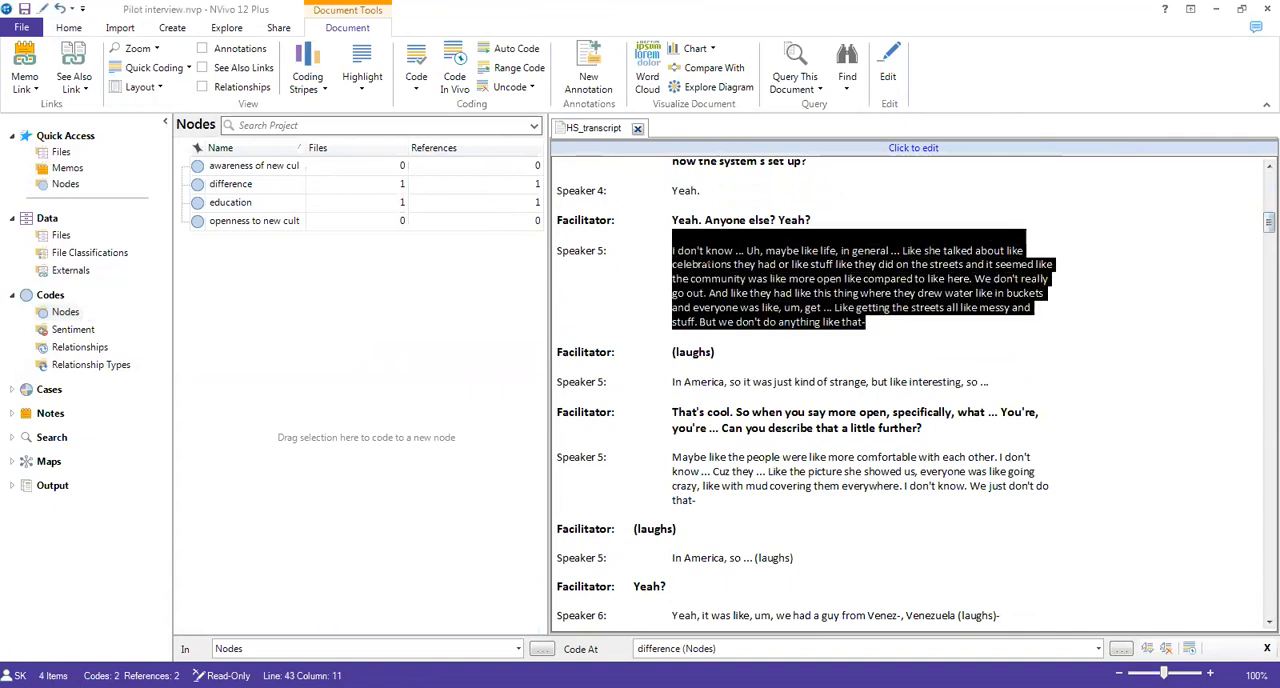
left_click_drag(712, 277, 369, 185)
left_click_drag(533, 202, 534, 202)
Step: Code Speaker 5's passage "it seemed like the community was like more open like compared to like here" to a new node named "community cohesiveness"
left_click(811, 295)
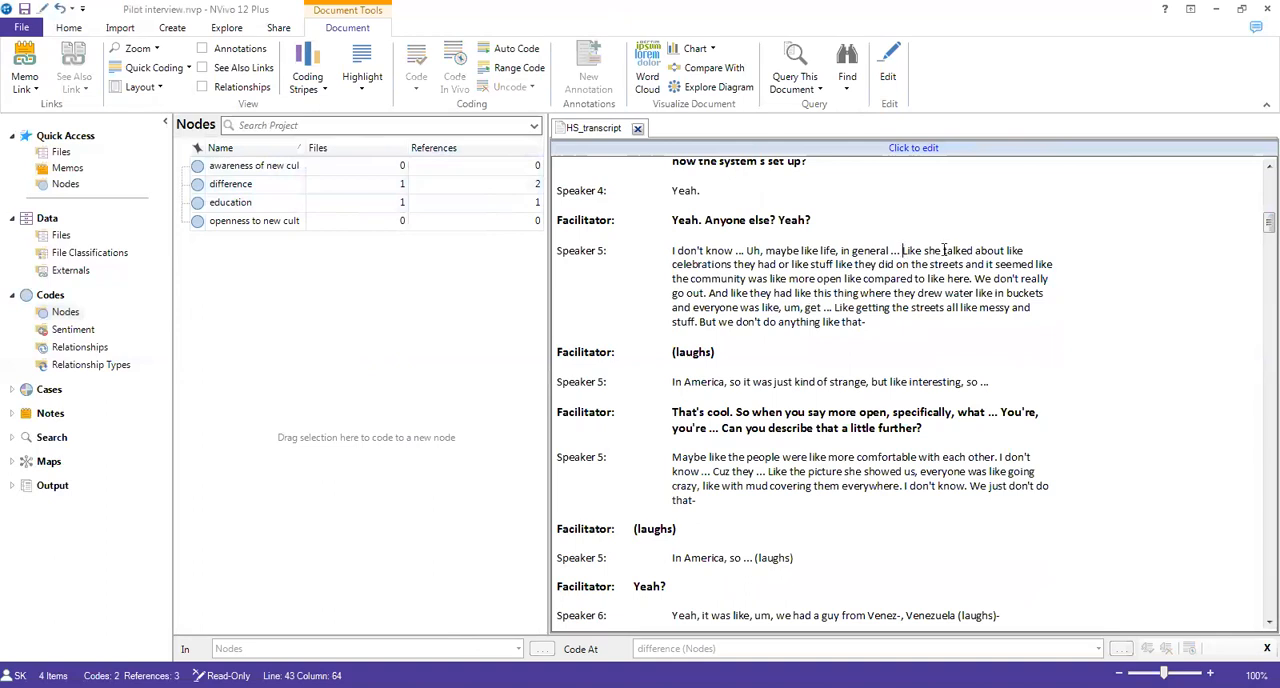
left_click_drag(985, 264, 974, 279)
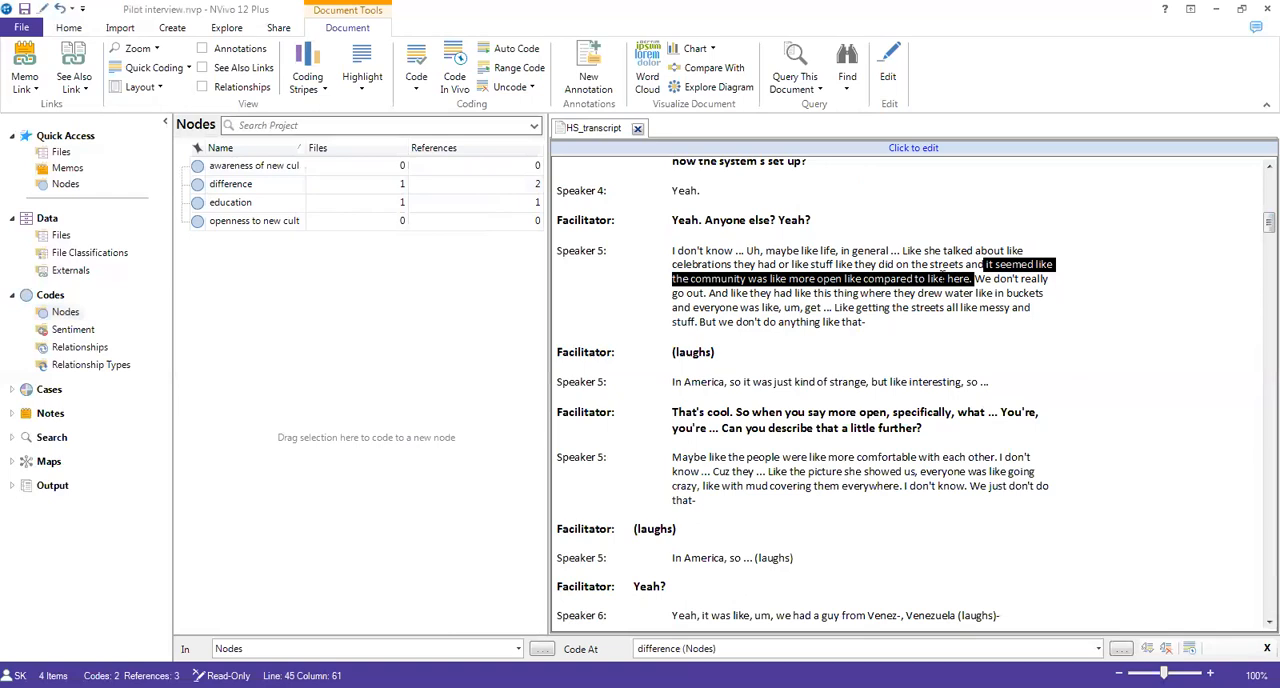
right_click(944, 279)
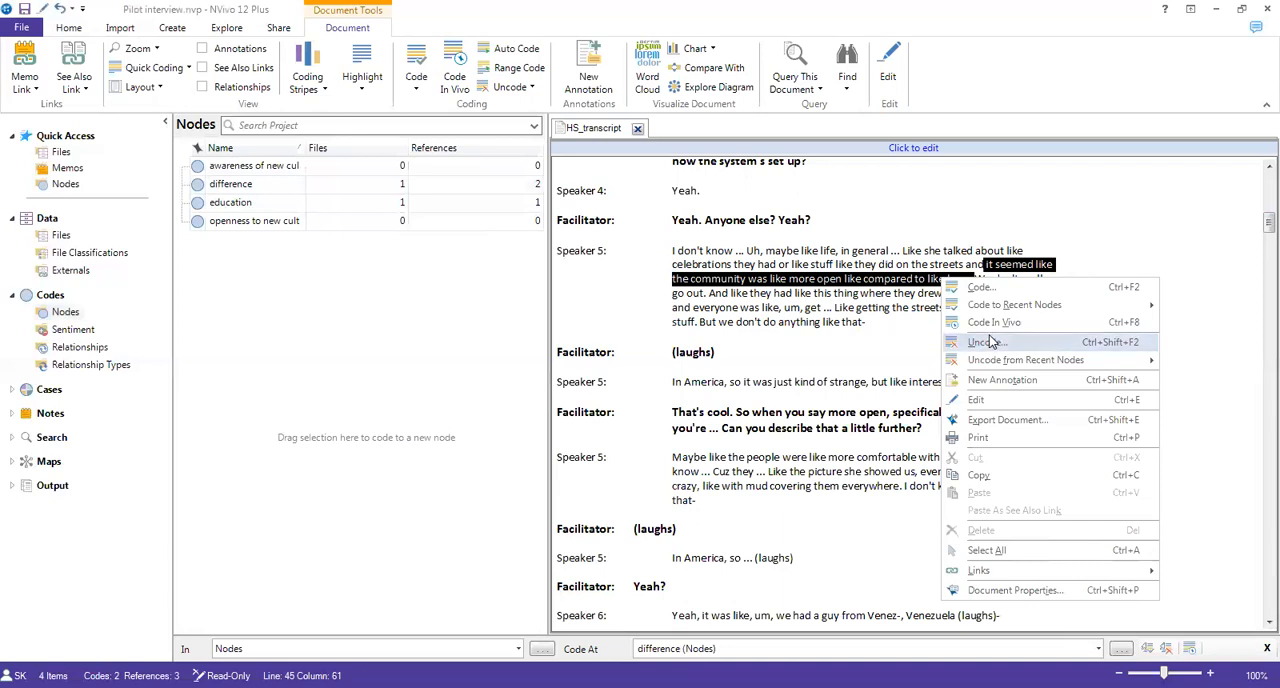
mouse_move(993, 361)
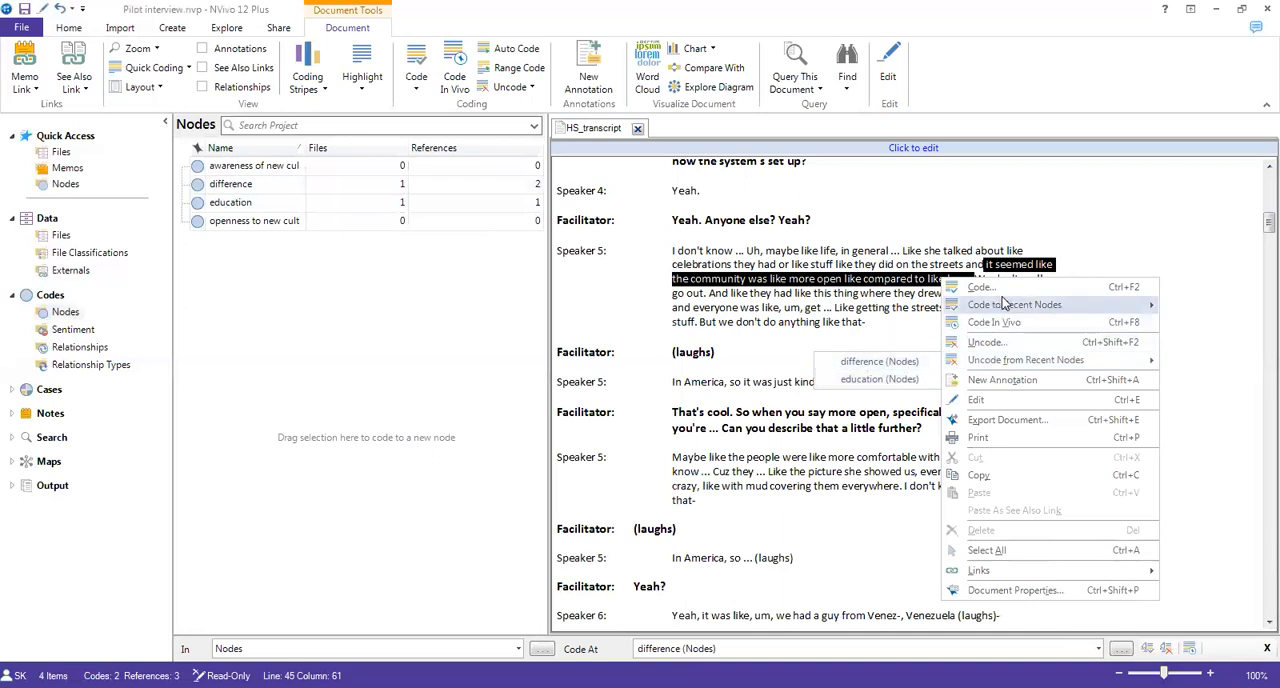
mouse_move(1000, 312)
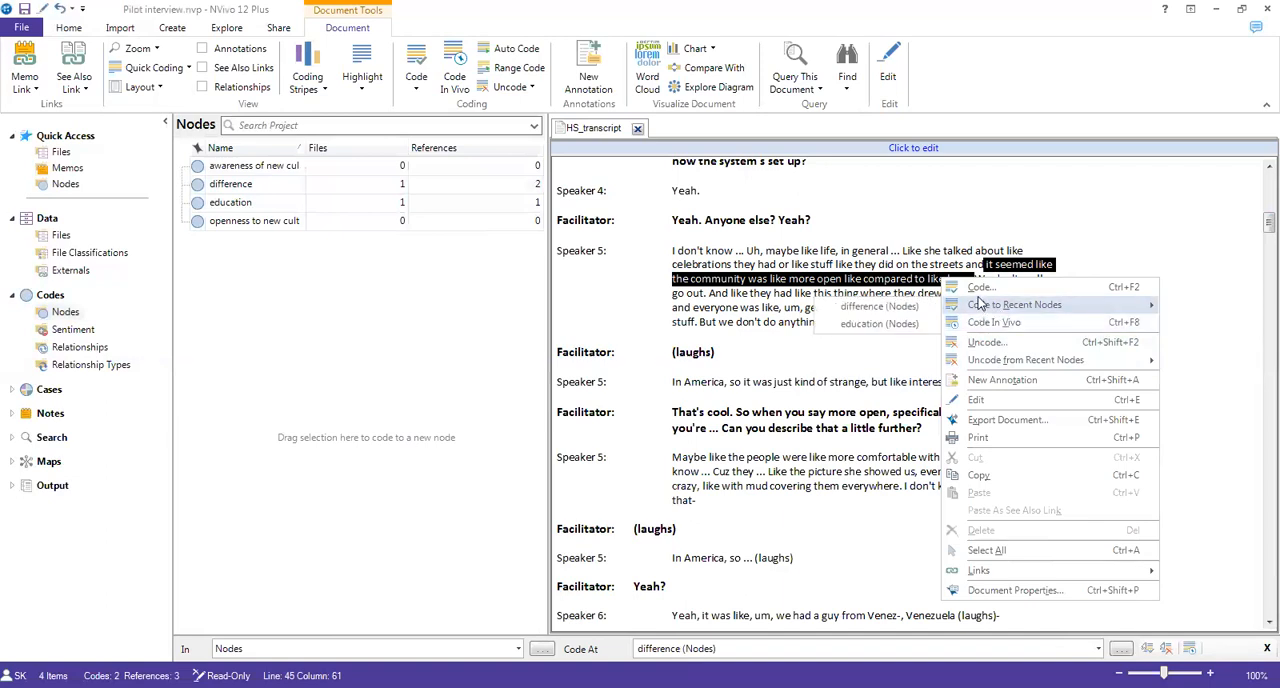
left_click(980, 290)
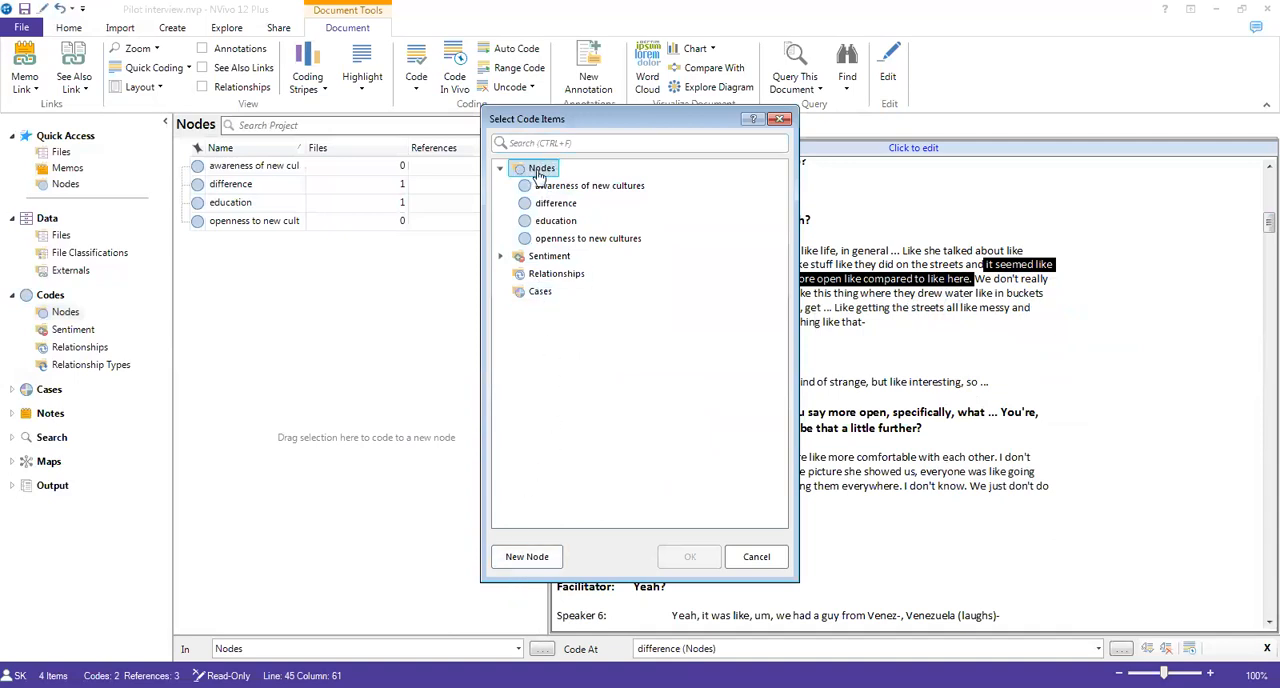
left_click(524, 558)
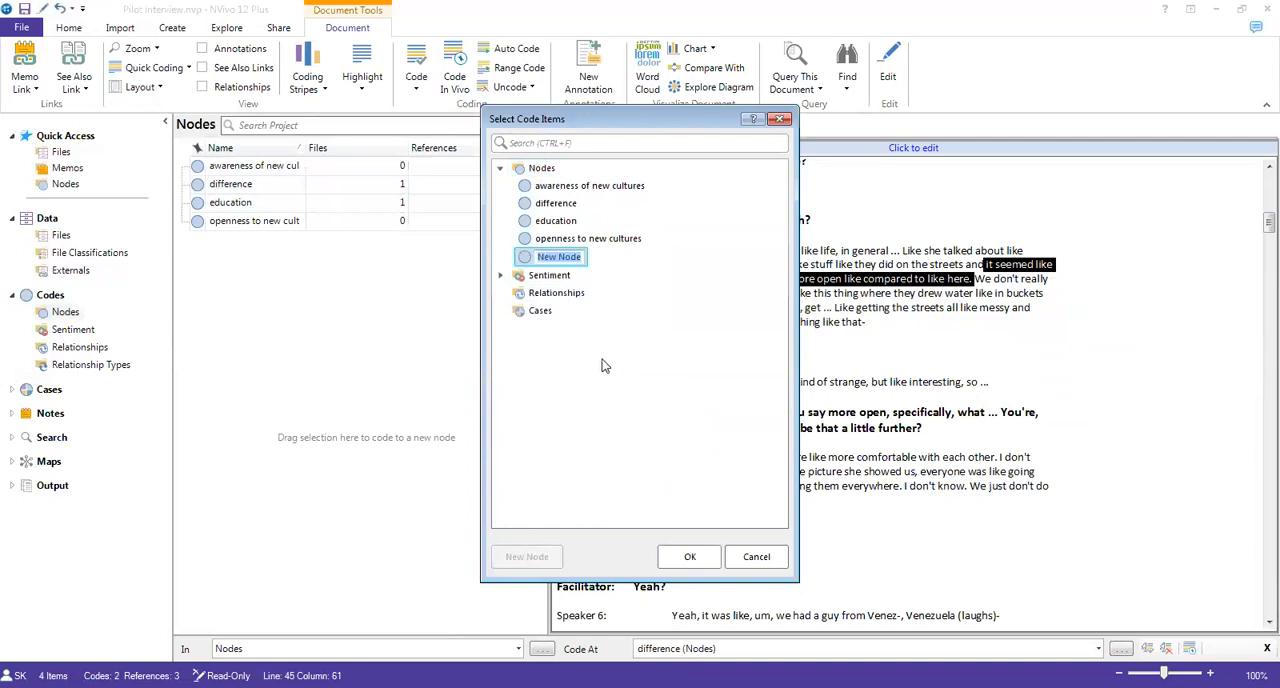
type("community cohesiveness")
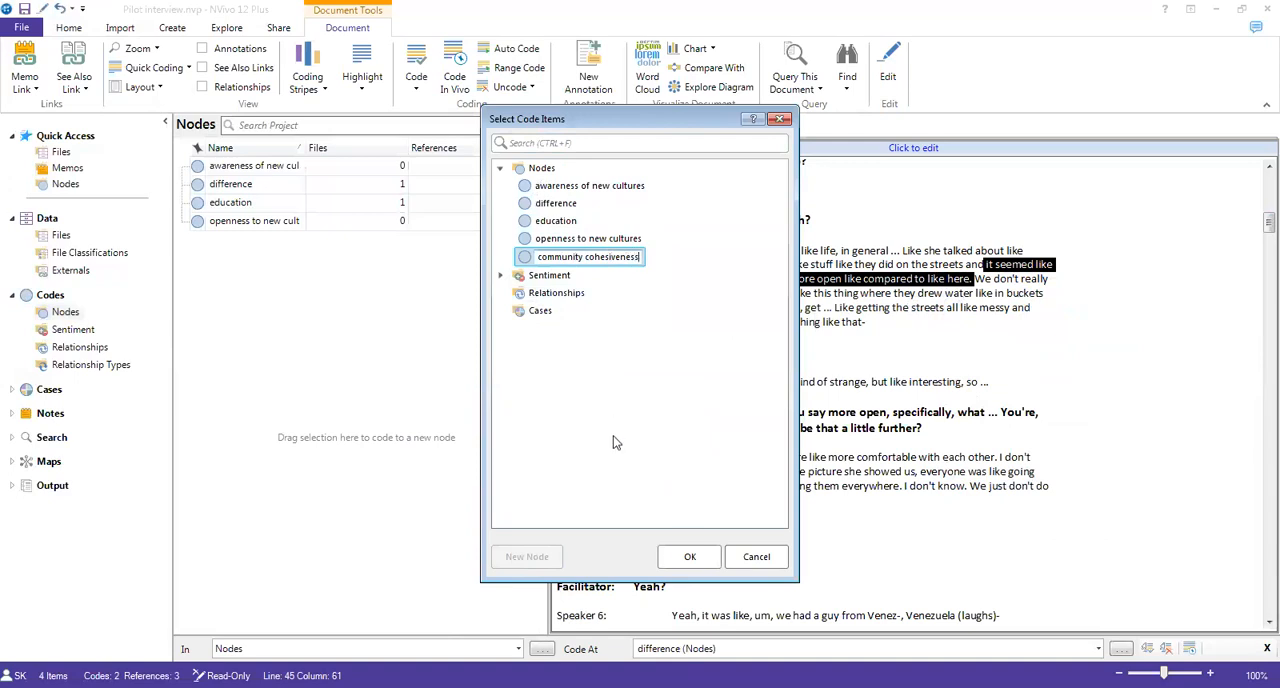
left_click(686, 558)
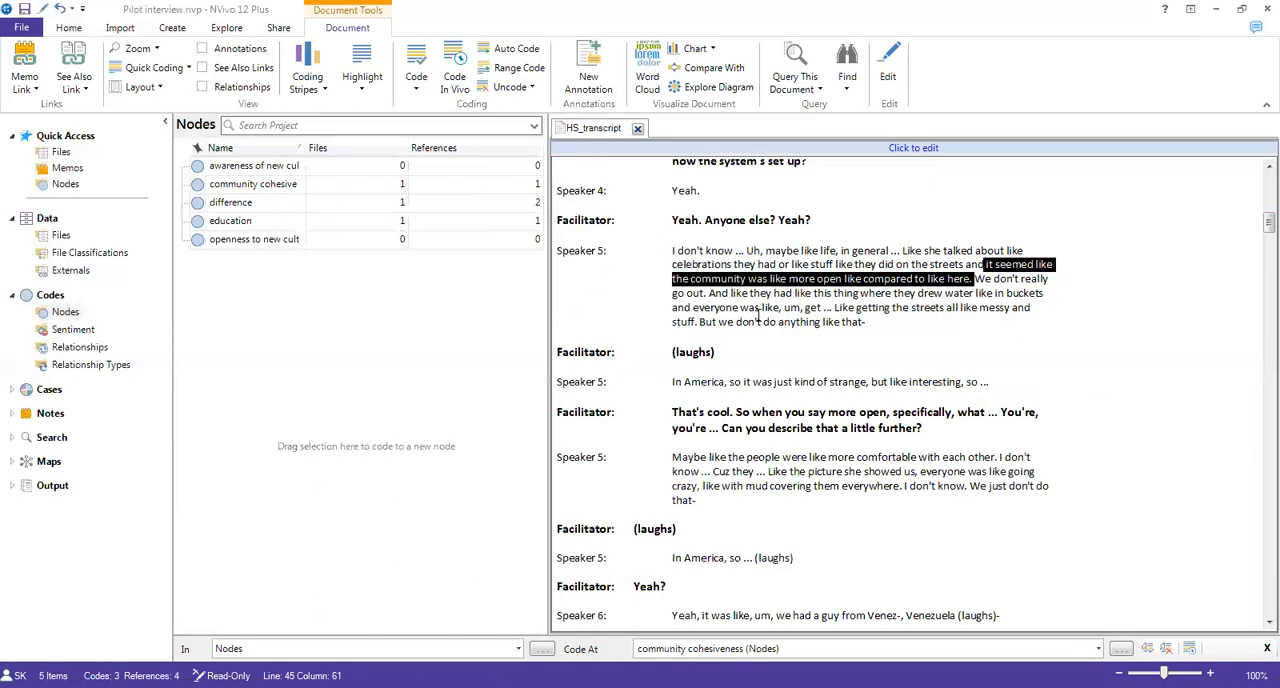
Step: Code Speaker 5's sentence "Maybe like the people were like more comfortable with each other" to the existing "community cohesiveness" node
left_click(757, 318)
scroll(757, 334, "down", 1)
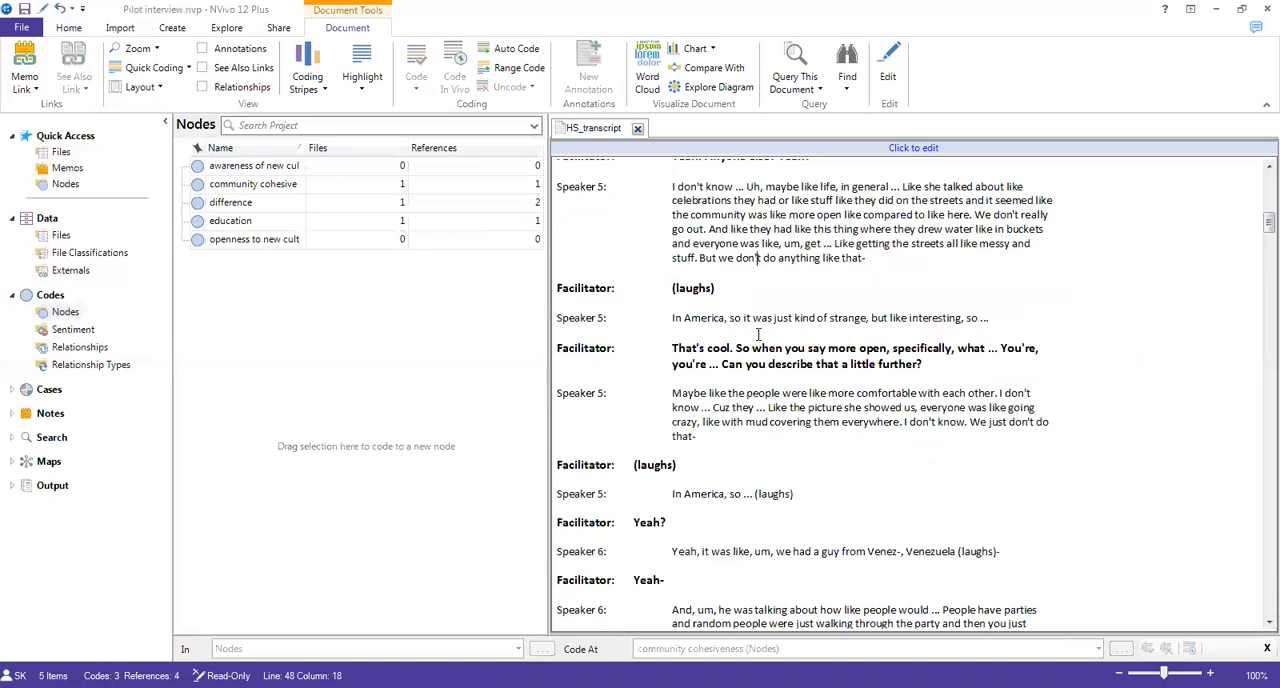
mouse_move(672, 393)
left_mouse_down()
mouse_move(800, 408)
mouse_move(997, 393)
left_mouse_up()
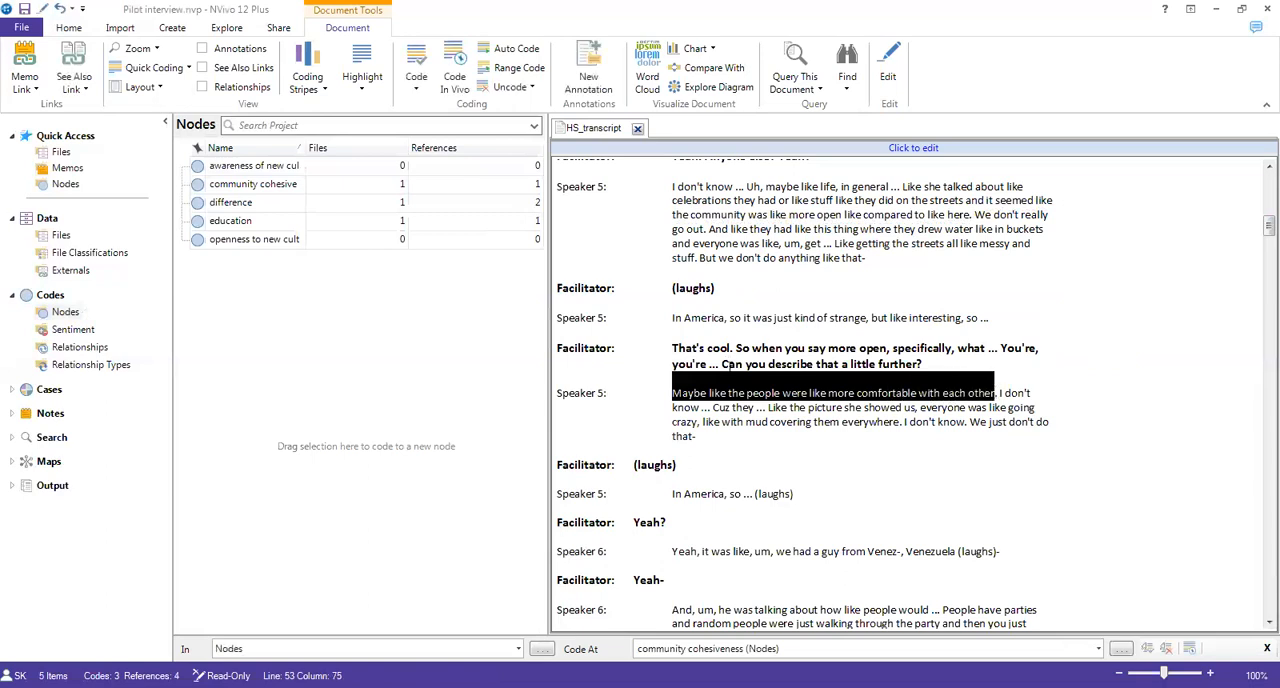
left_click_drag(712, 390, 292, 191)
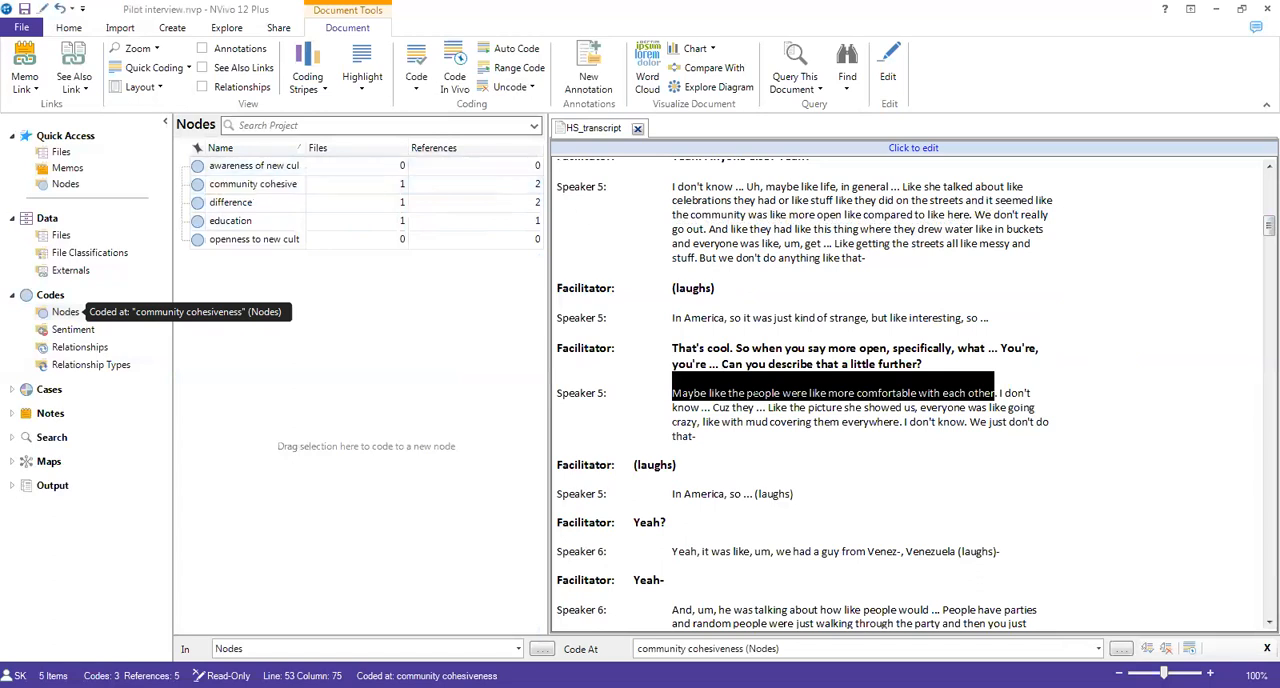
left_click(838, 421)
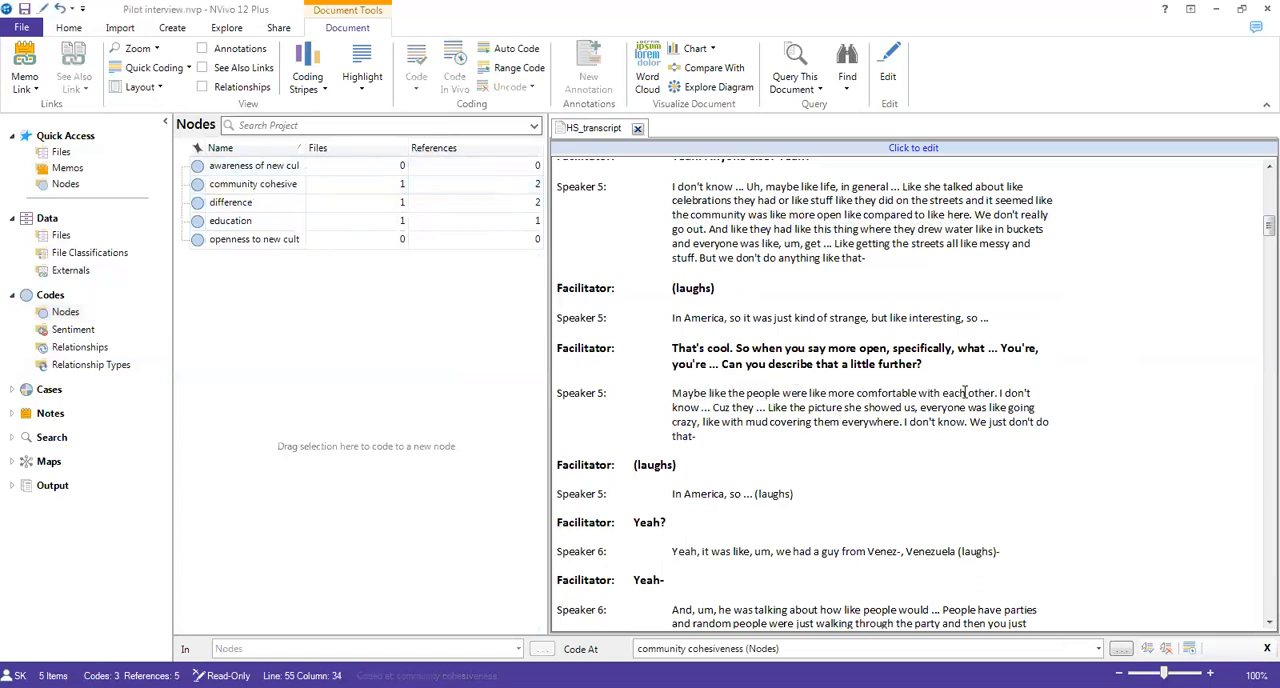
Step: Code the rest of that Speaker 5 answer, from "I don't know" to "We just don't do that-", to a new node named "celebrations and customs"
mouse_move(726, 436)
left_mouse_down()
mouse_move(946, 395)
mouse_move(980, 407)
mouse_move(996, 393)
mouse_move(630, 352)
mouse_move(434, 277)
mouse_move(323, 214)
mouse_move(287, 218)
mouse_move(286, 172)
mouse_move(409, 229)
mouse_move(722, 318)
mouse_move(517, 442)
mouse_move(377, 455)
left_mouse_up()
type("ce")
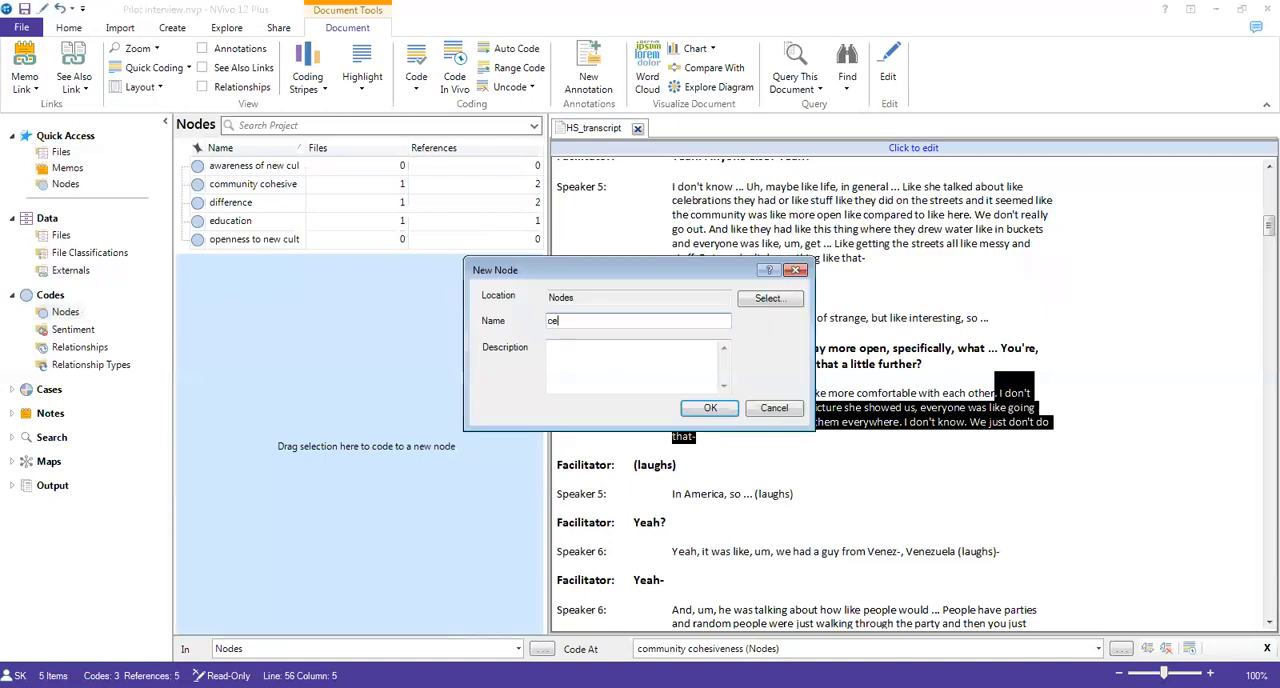
type("lebrations and customs")
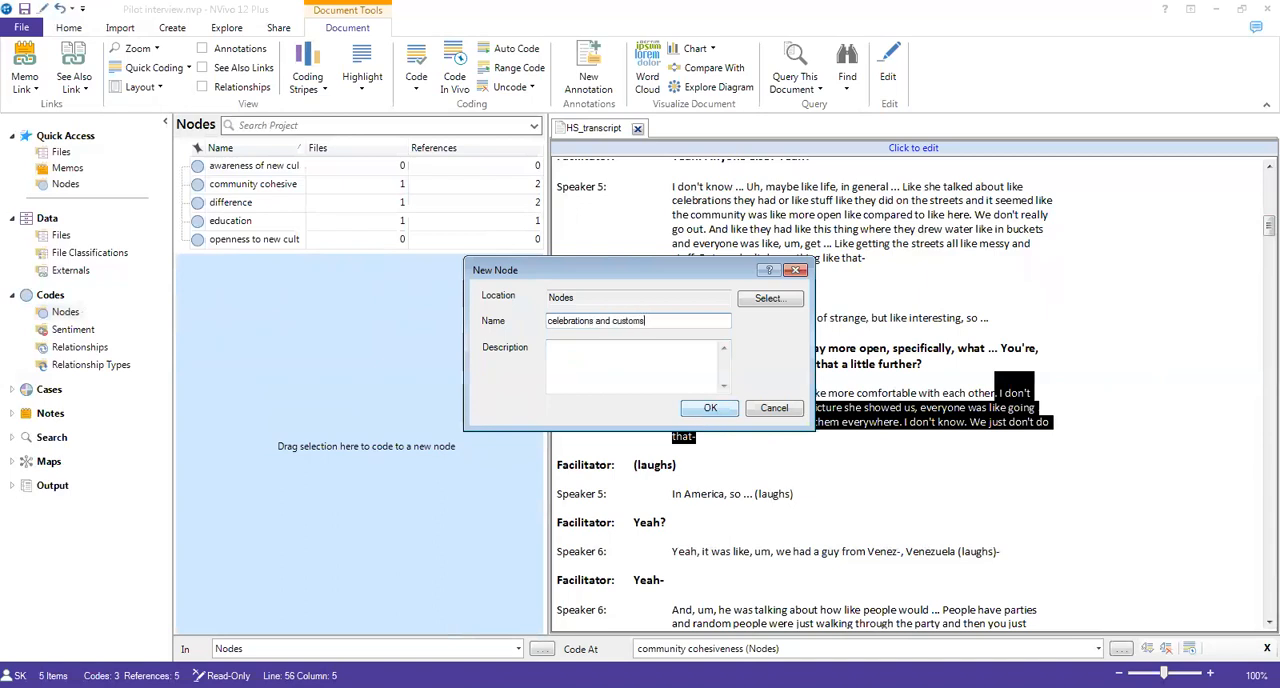
left_click(728, 410)
Step: Code Speaker 5's earlier paragraph, from "Uh, maybe like life, in general" to its end, to the existing "celebrations and customs" node
left_click(714, 259)
left_click_drag(878, 258, 257, 186)
left_click(728, 216)
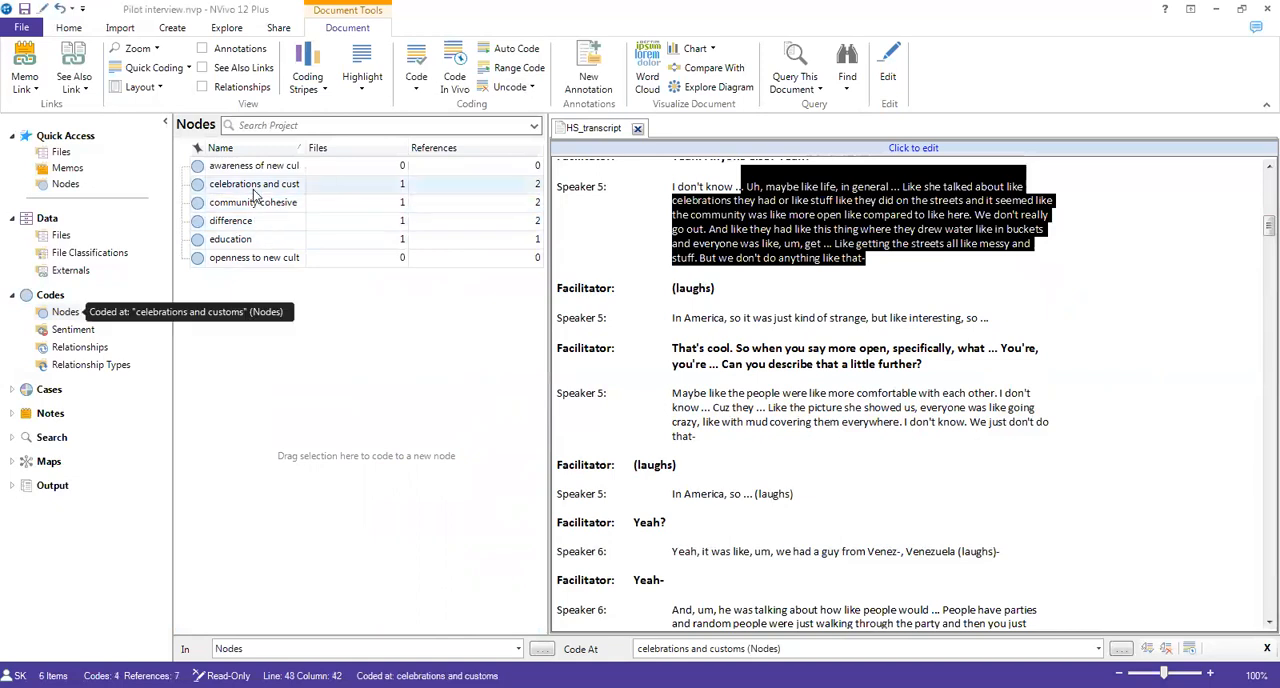
left_click(749, 232)
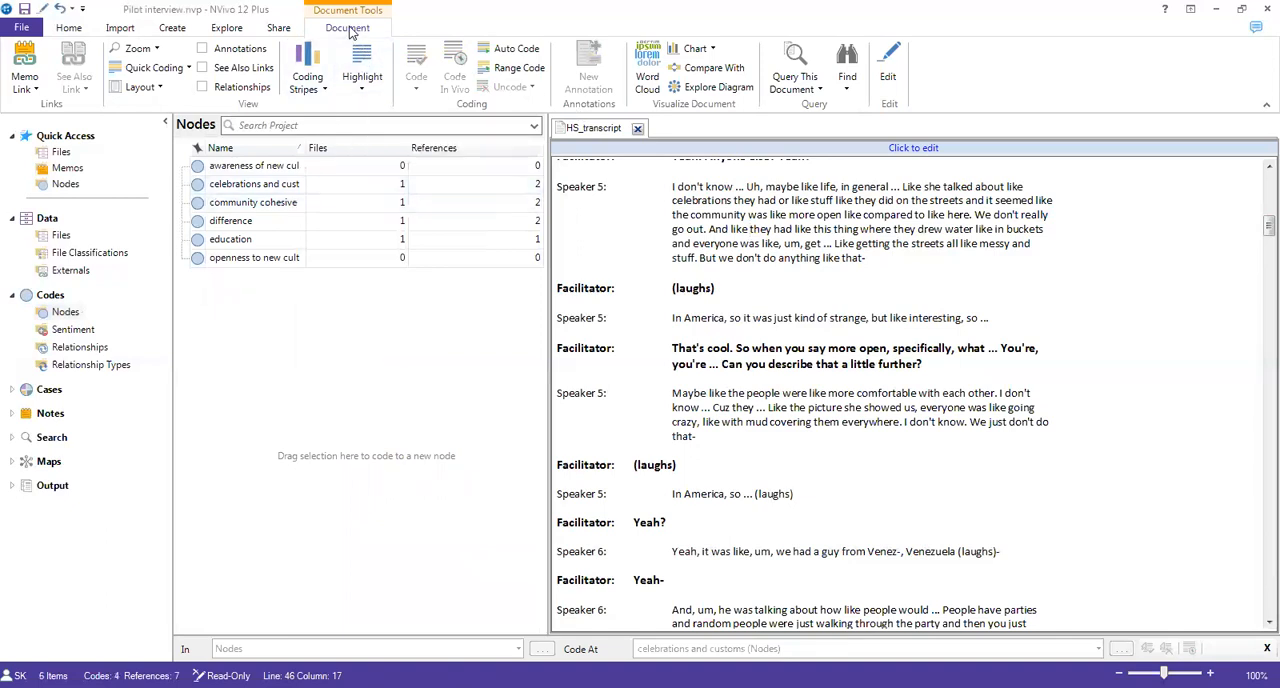
Step: Show coding stripes for all coding in the transcript and highlight the Speaker 5 passage coded at "celebrations and customs"
left_click(324, 89)
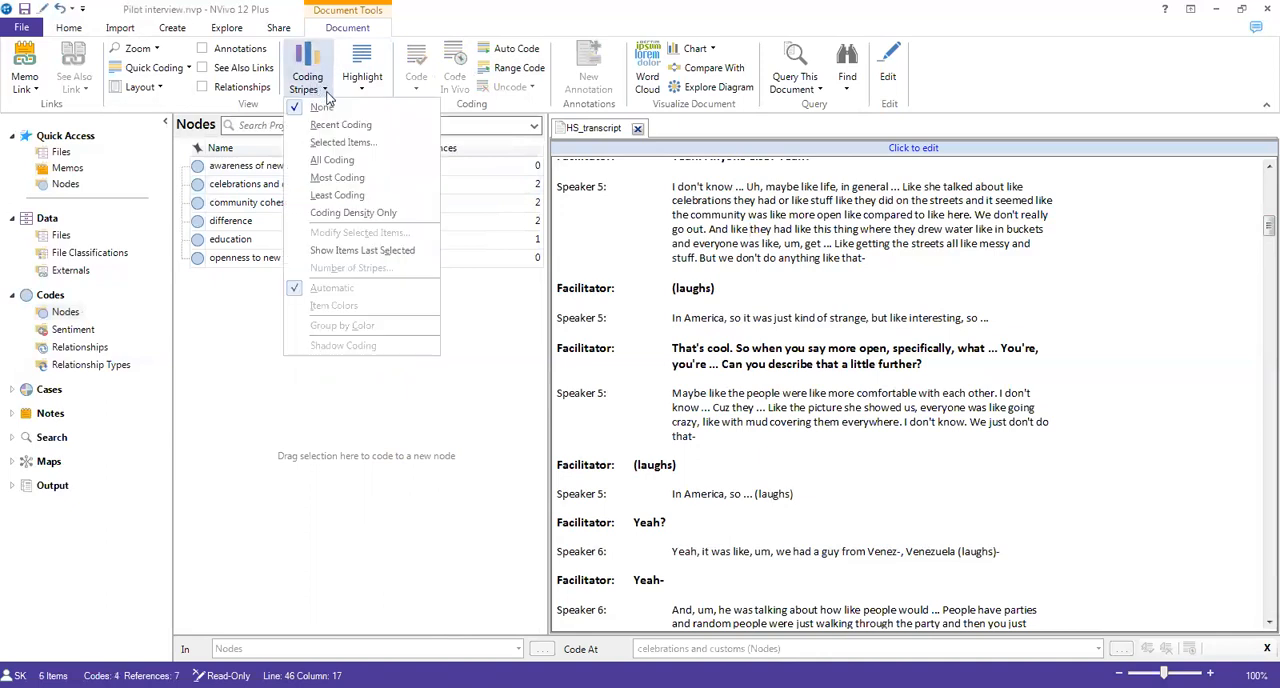
left_click(343, 163)
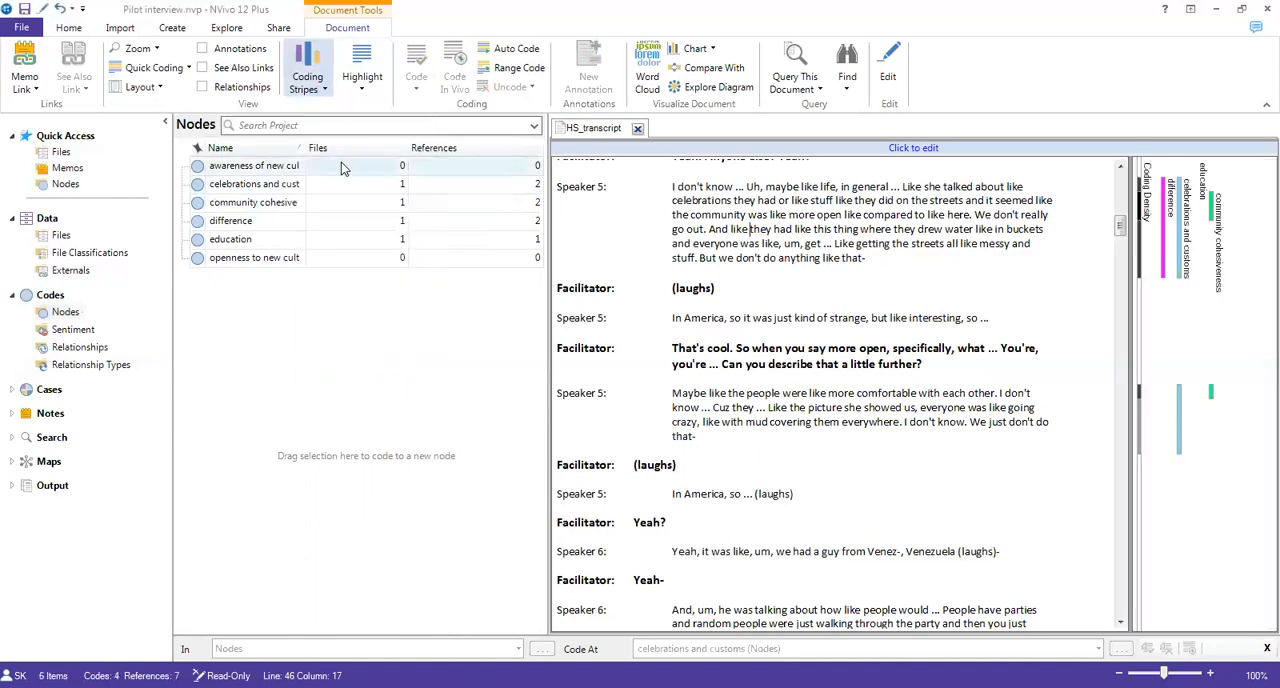
left_click(1182, 244)
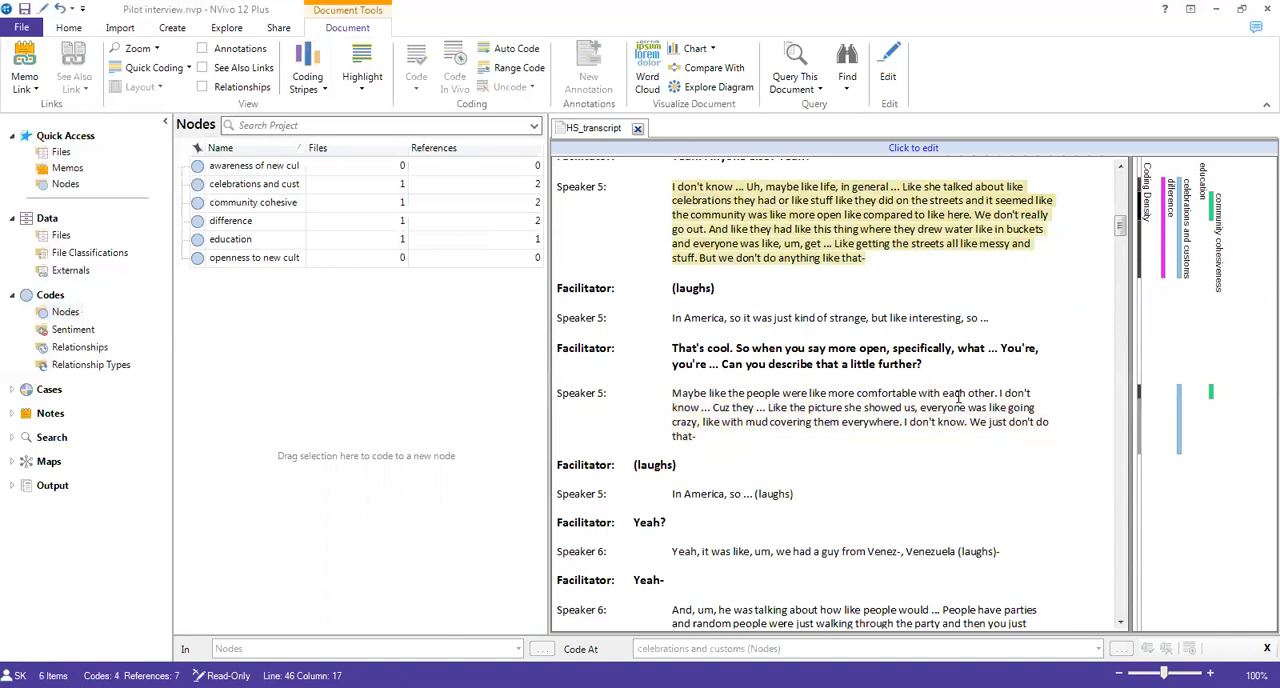
scroll(958, 397, "up", 5)
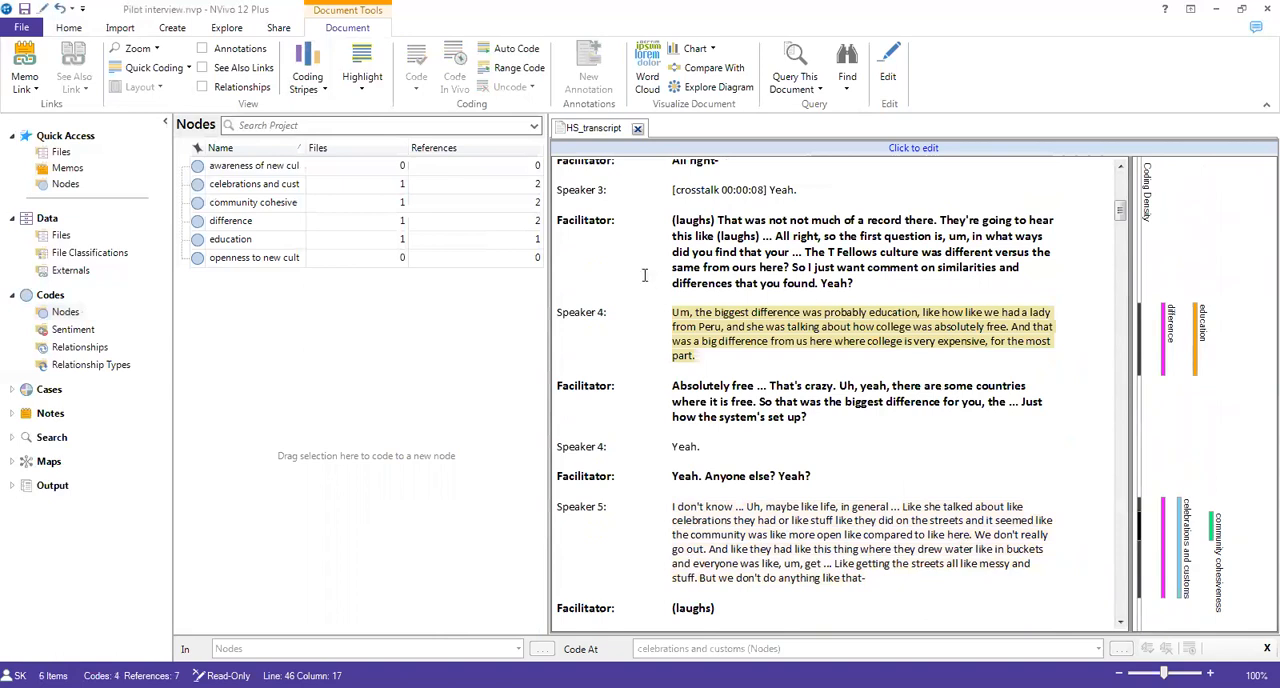
Step: Open the "celebrations and customs" and "difference" nodes to review the transcript passages coded to each
left_click(199, 186)
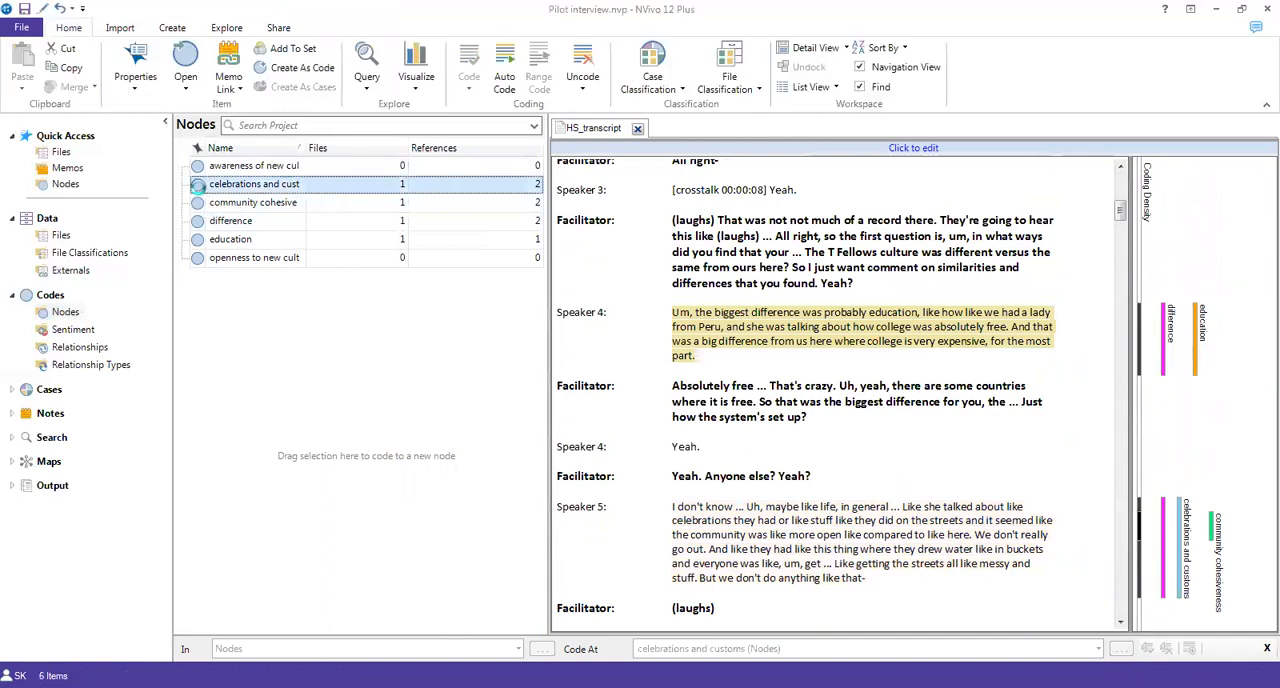
double_click(199, 185)
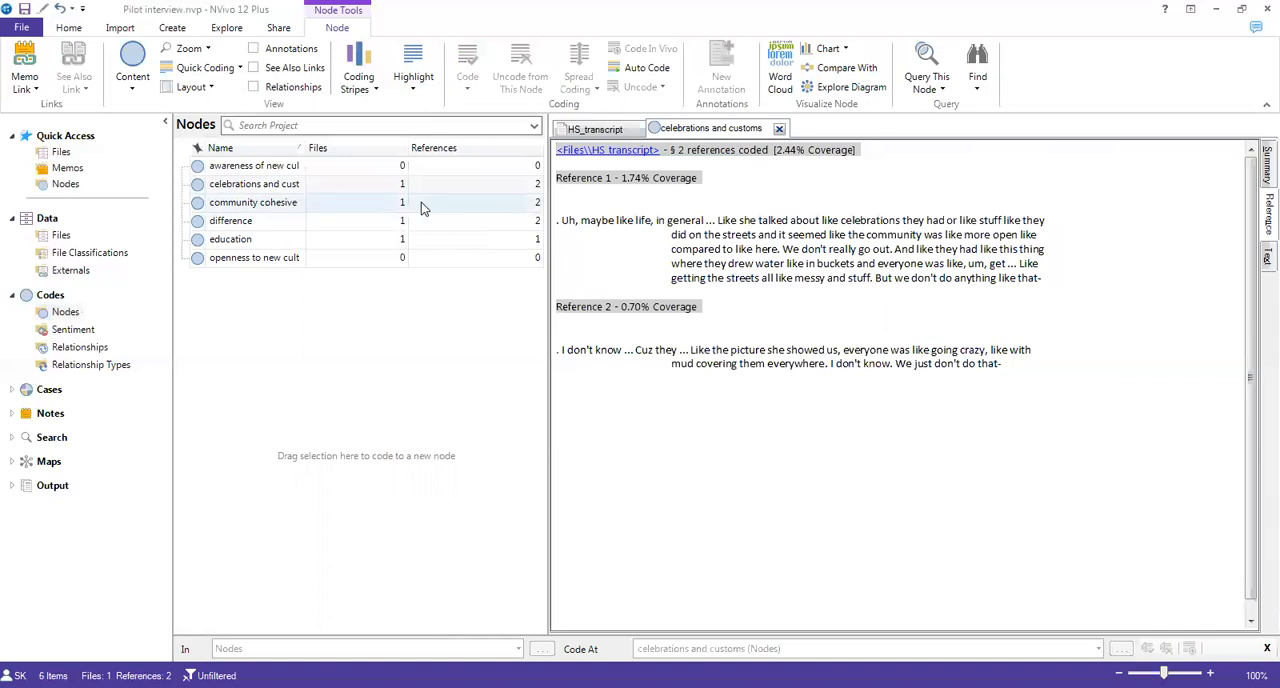
left_click(221, 221)
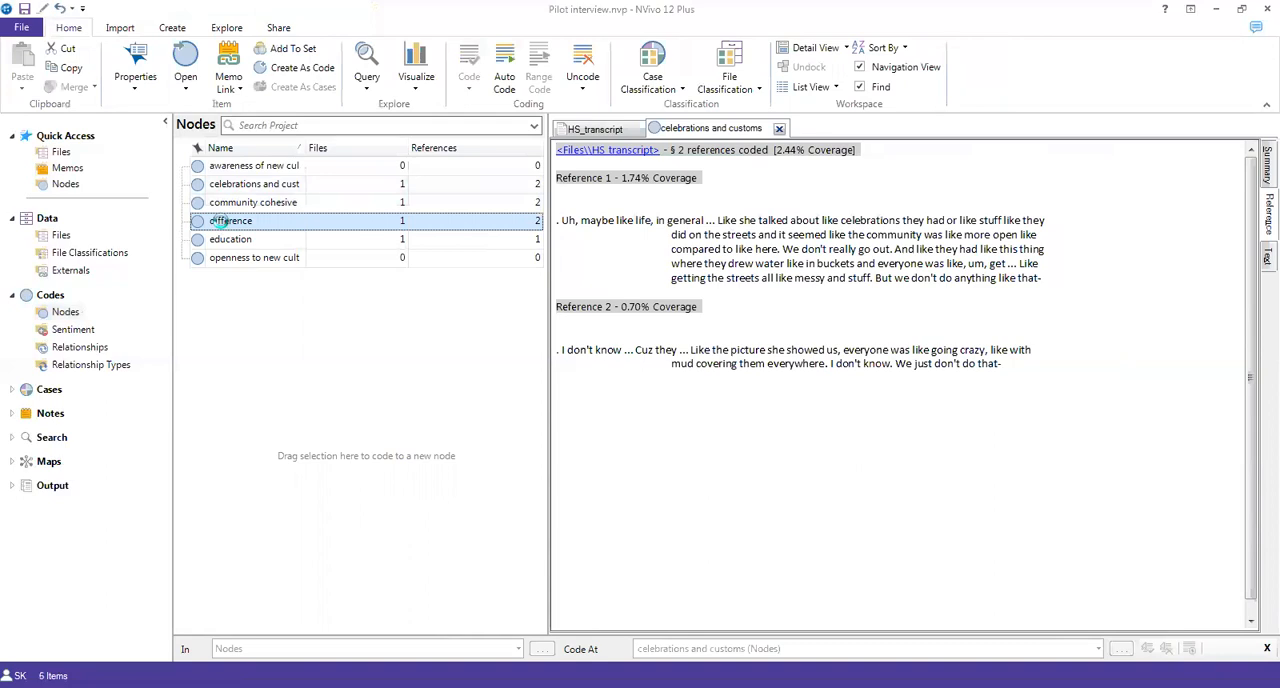
double_click(219, 221)
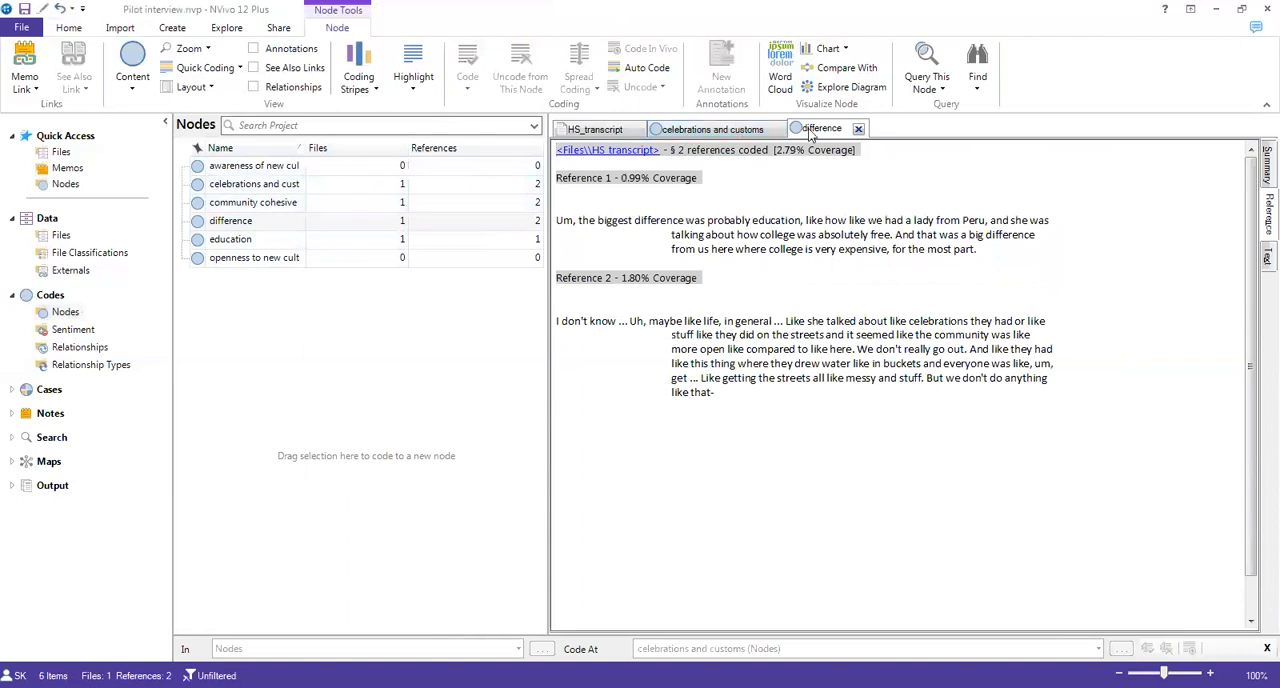
Step: Compare the coded references of the "celebrations and customs" and "difference" nodes with the striped HS_transcript, ending on the transcript
left_click(585, 131)
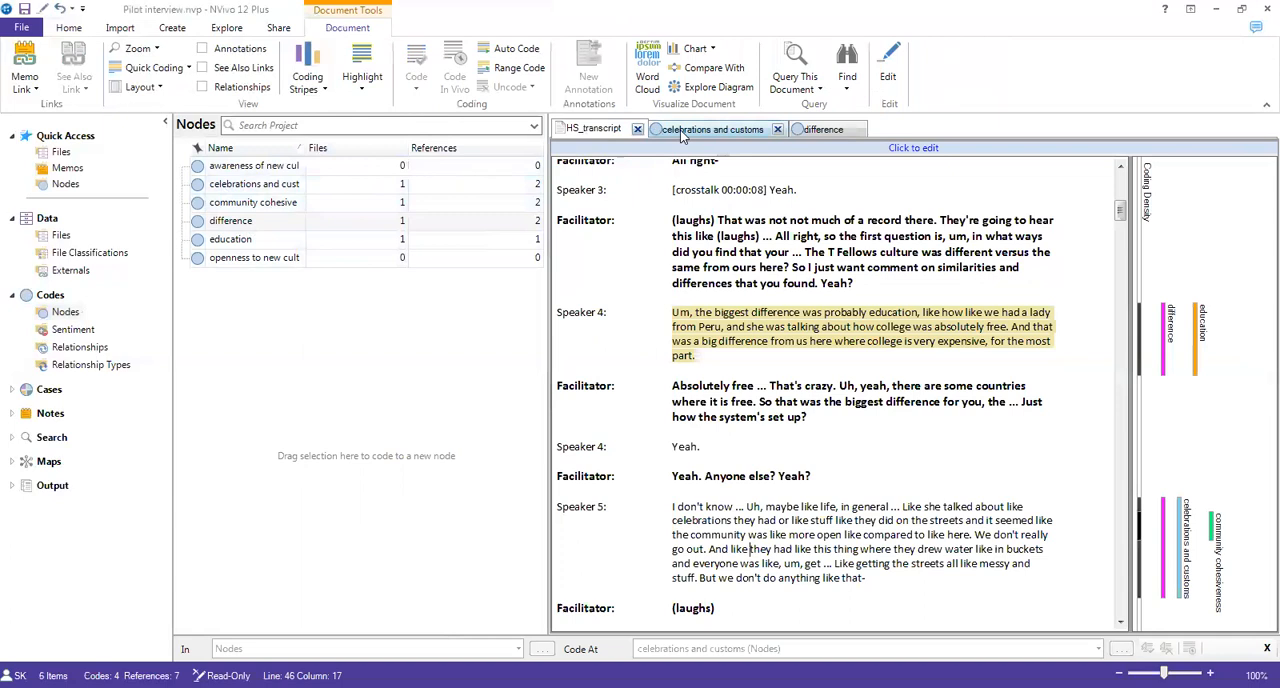
left_click(682, 132)
left_click(820, 129)
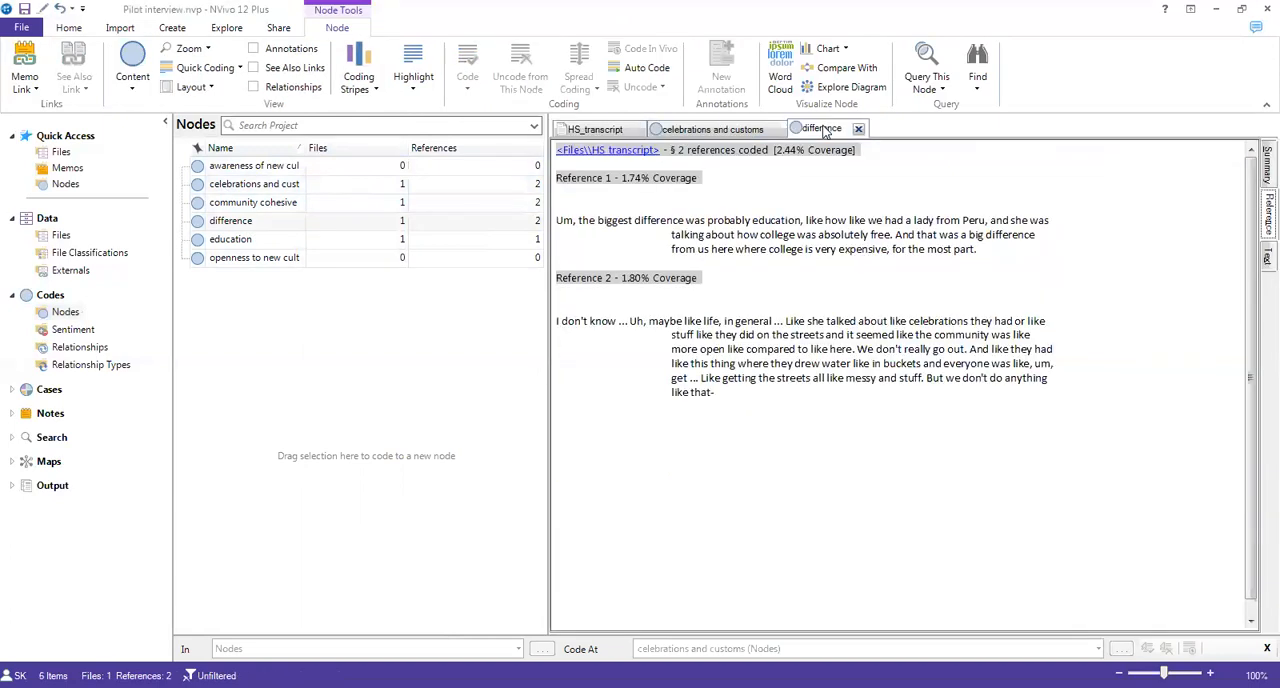
left_click(592, 131)
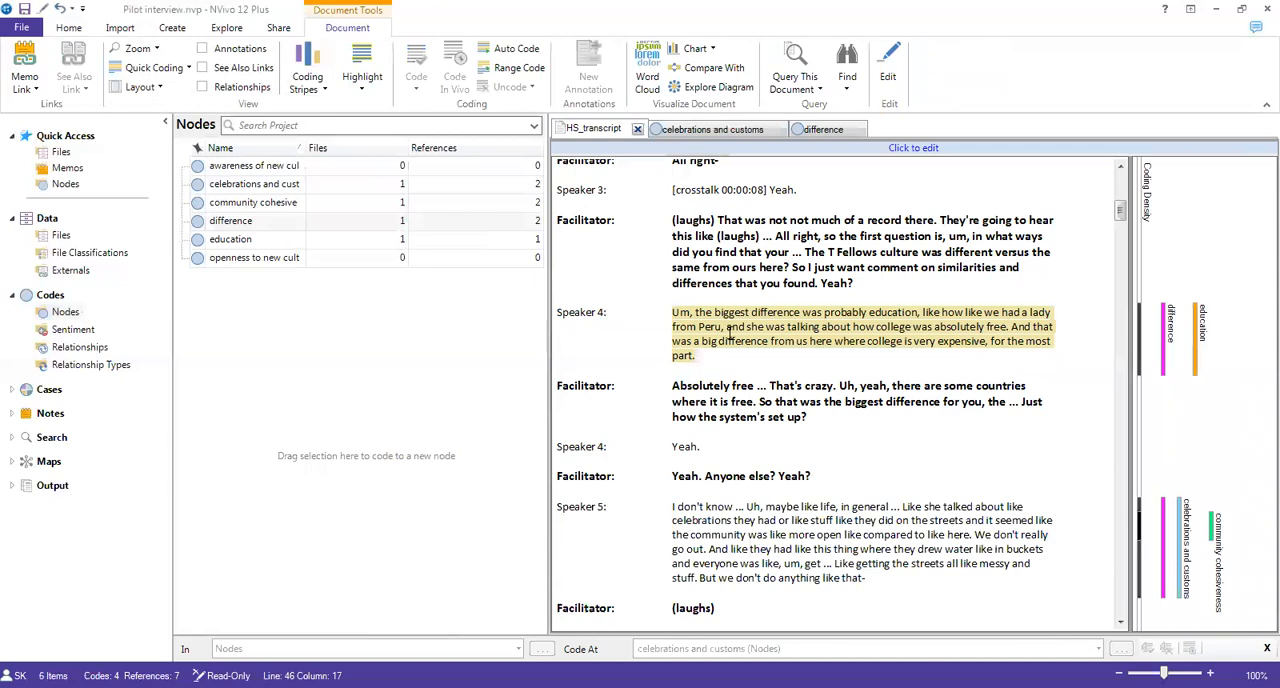
left_click(738, 131)
left_click(812, 131)
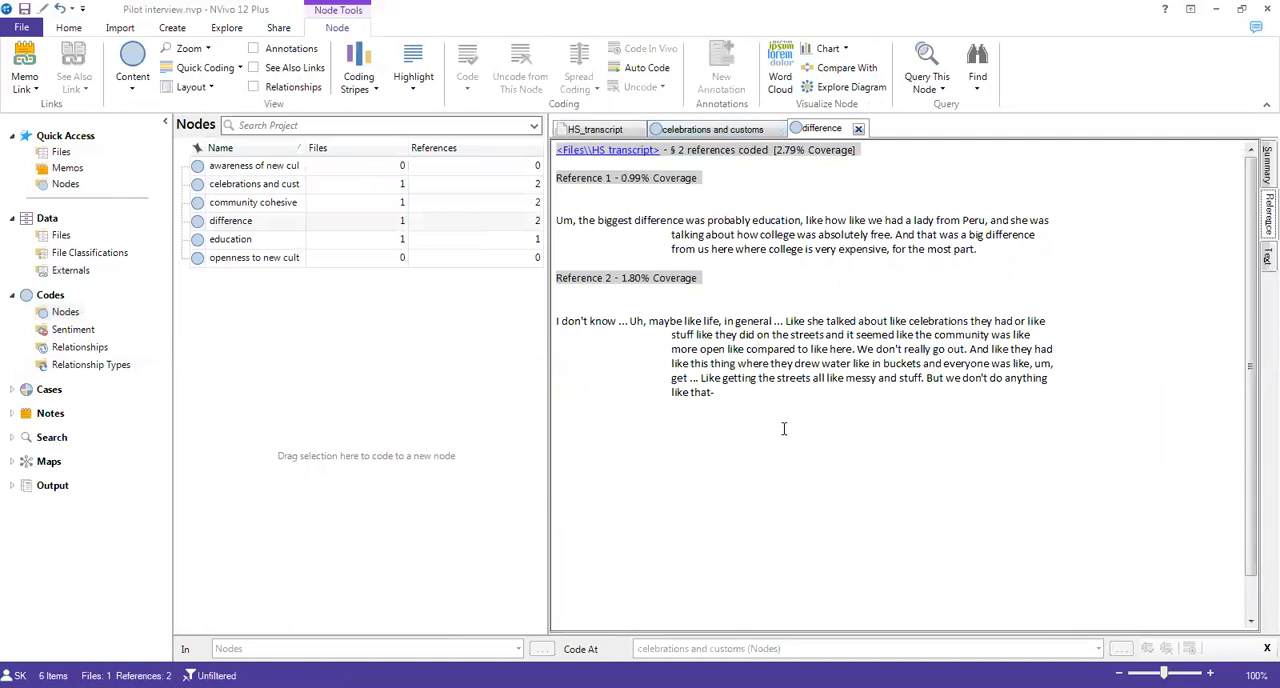
left_click(690, 129)
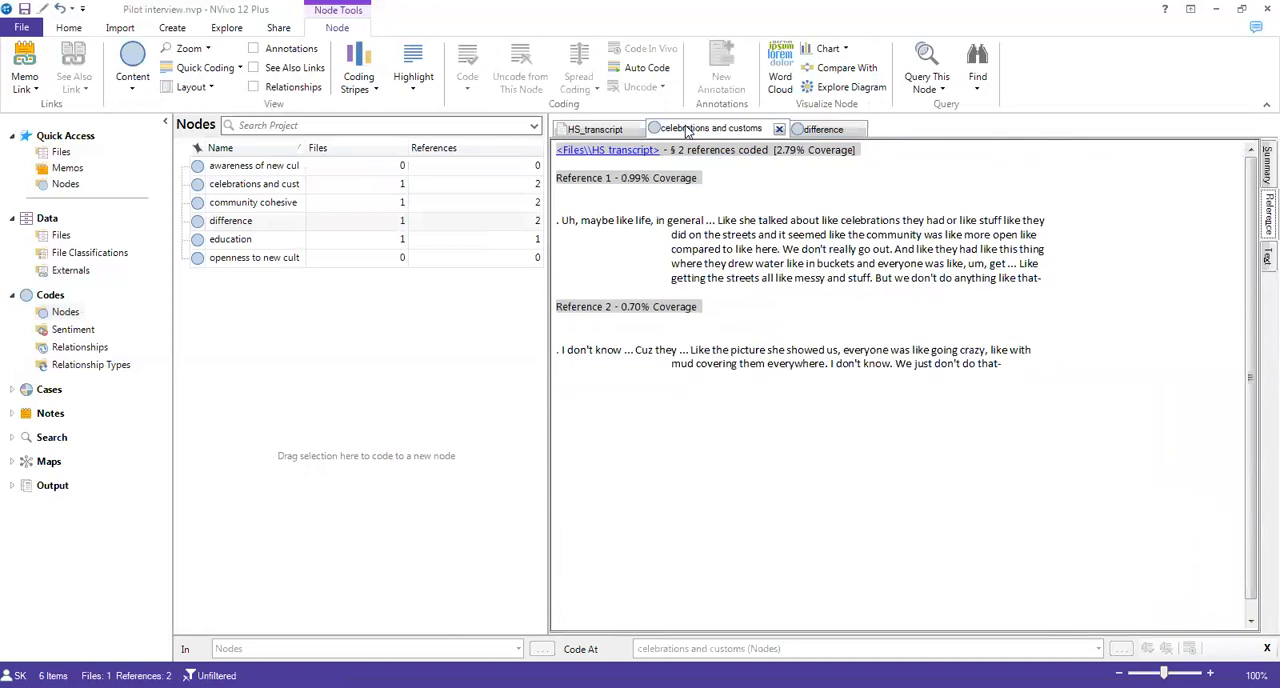
left_click(618, 131)
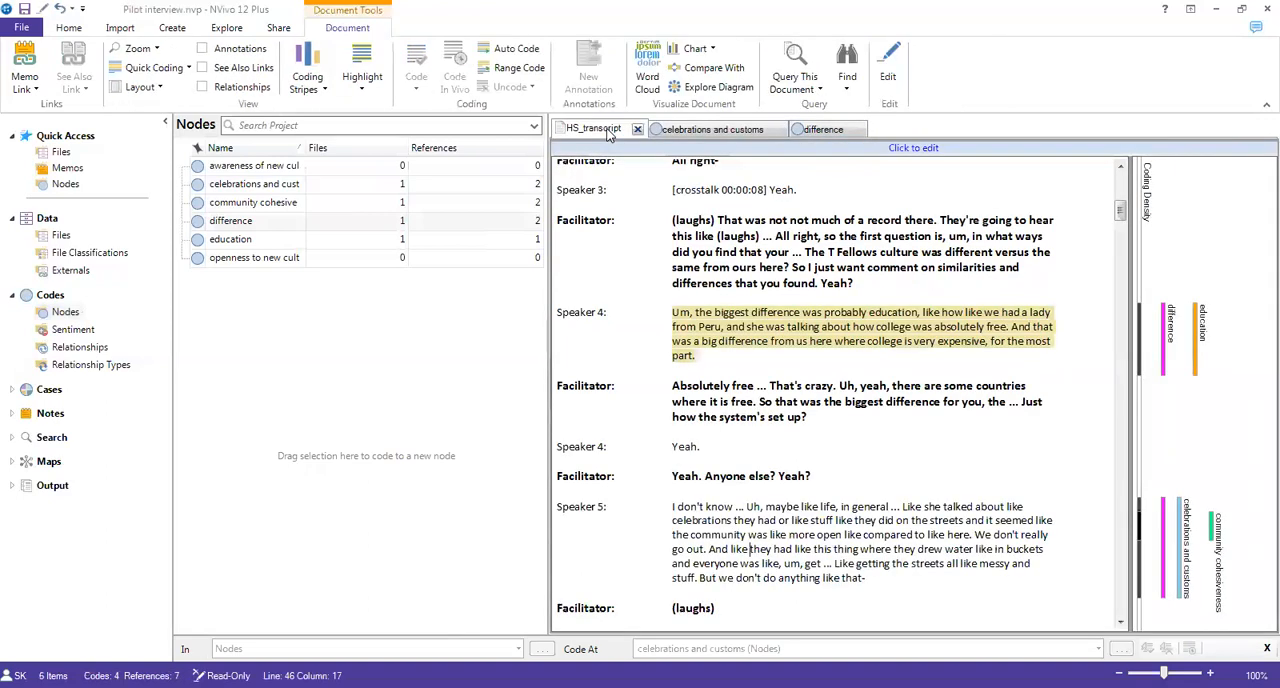